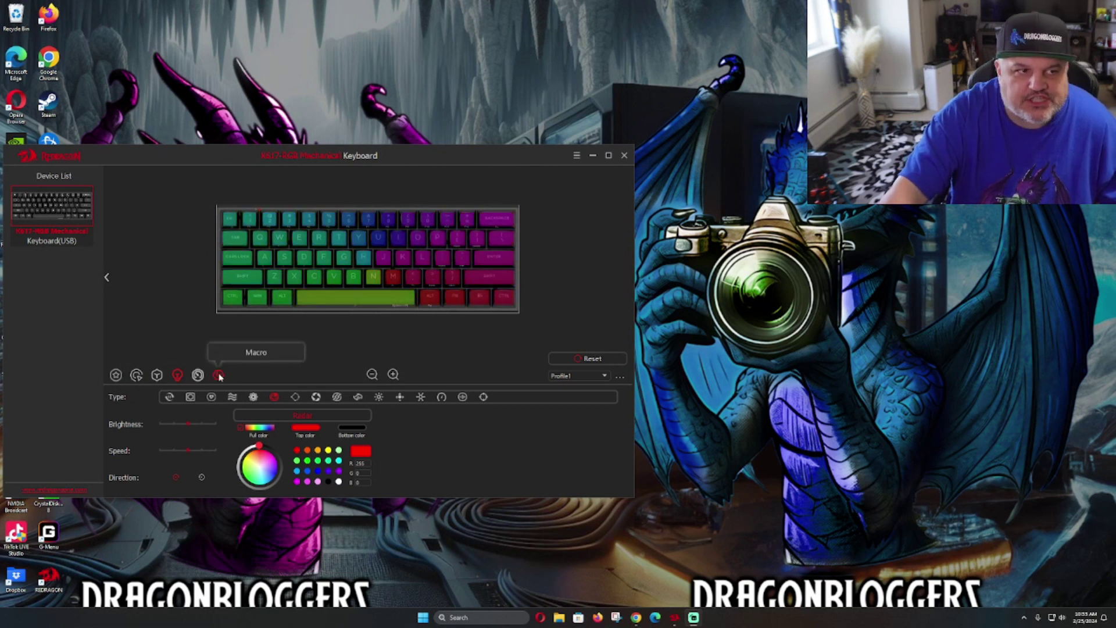
Preview Static, Neon, Wave, Twinkle, Radar, Auto Ripple, Cross, Fireworks, Speed Respond and Musical Rhythm, then choose Custom
click(169, 397)
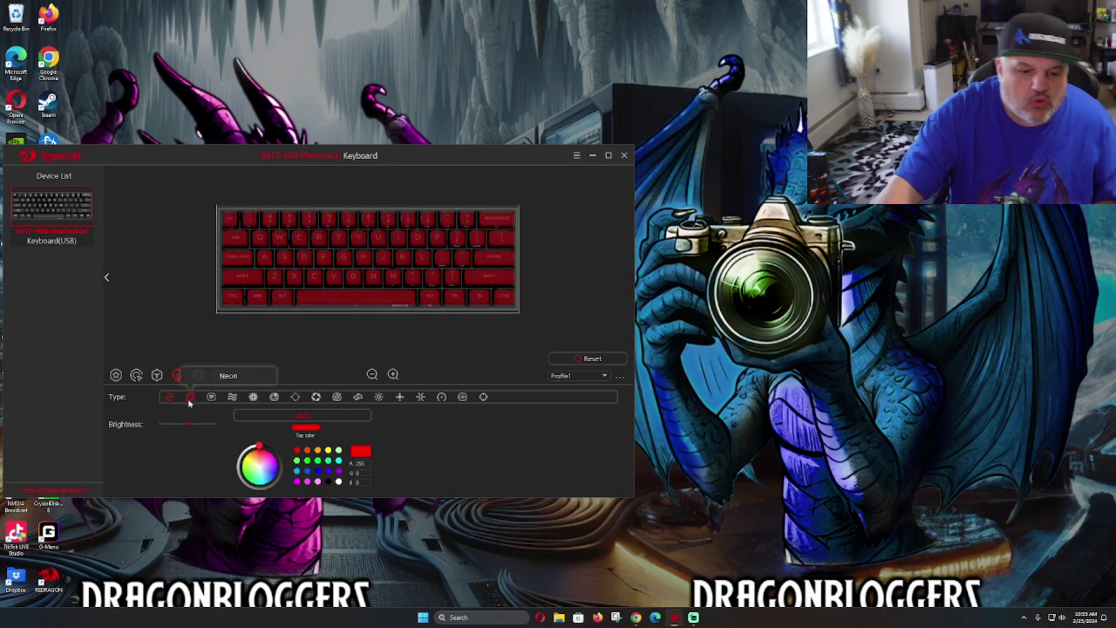
click(192, 397)
click(232, 396)
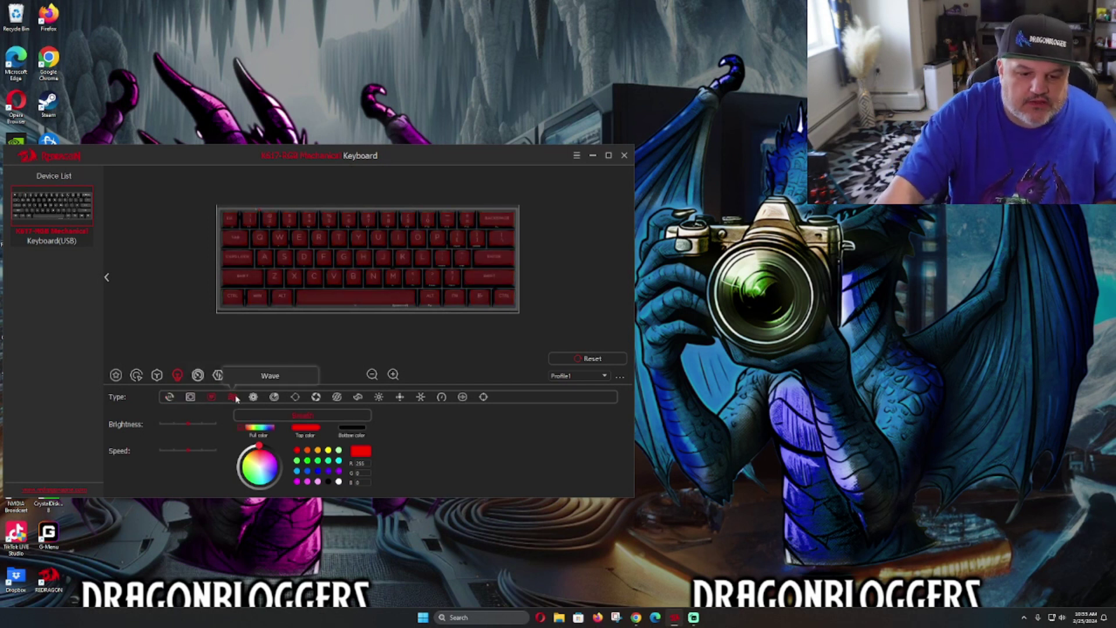
click(254, 397)
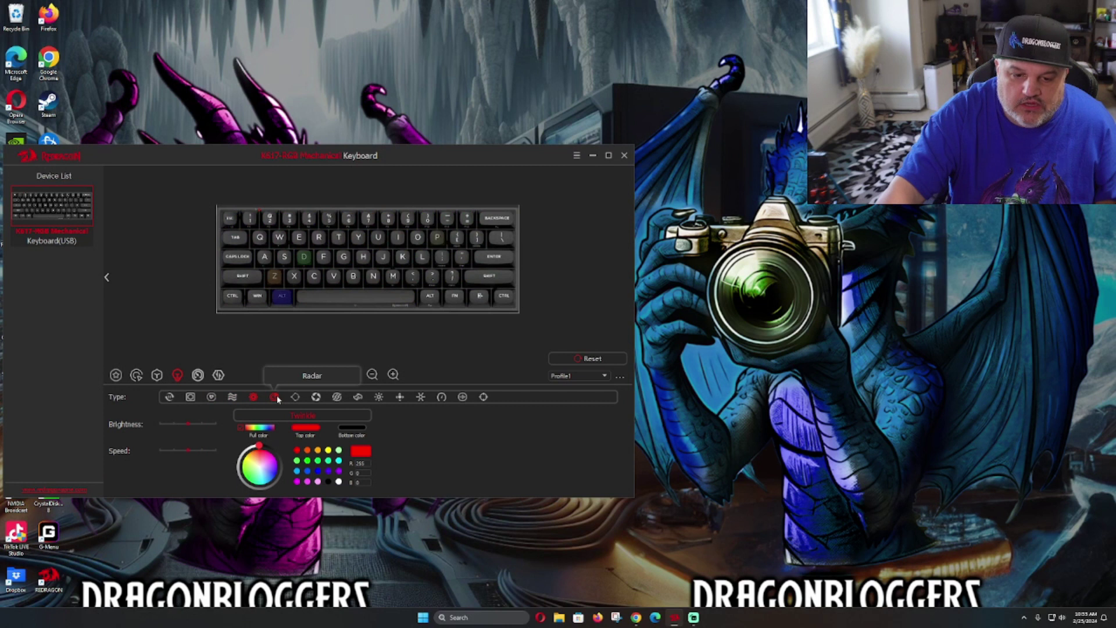
click(276, 397)
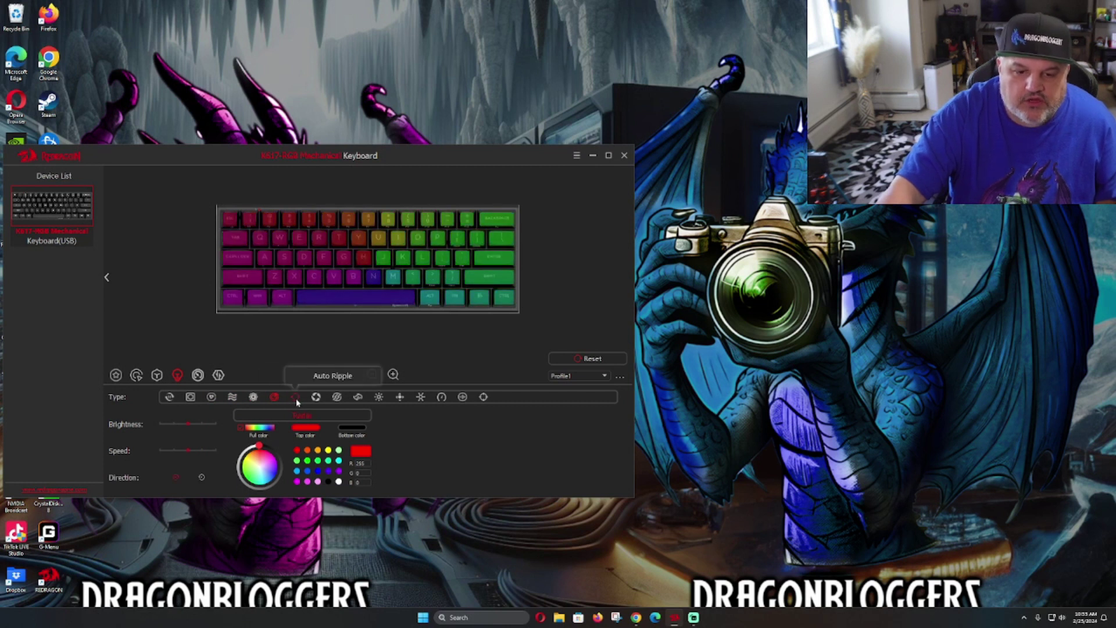
click(295, 398)
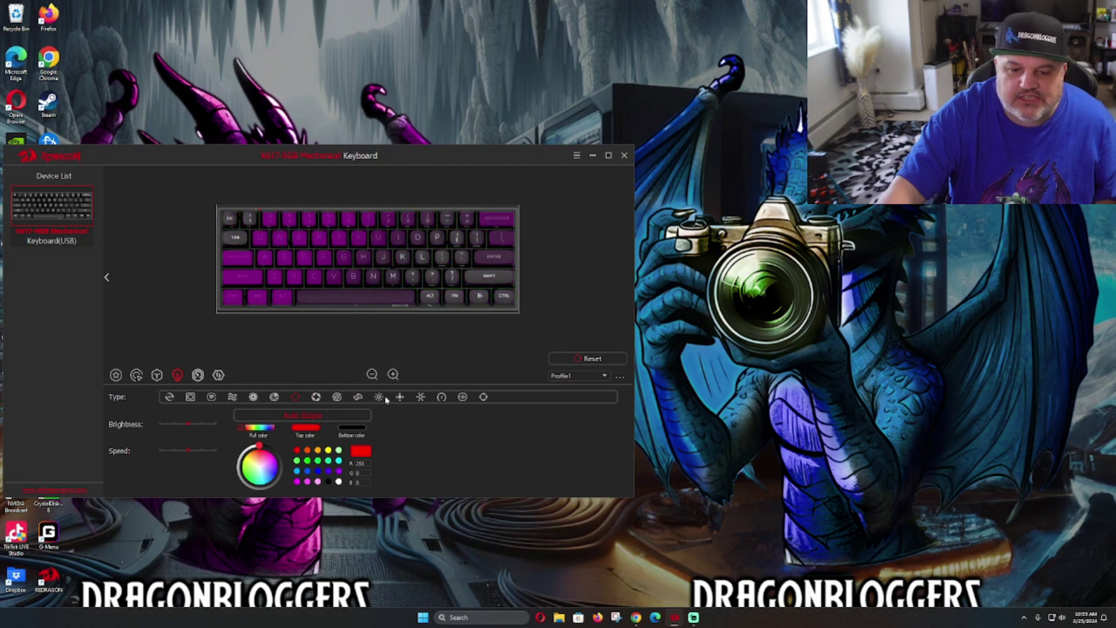
click(399, 397)
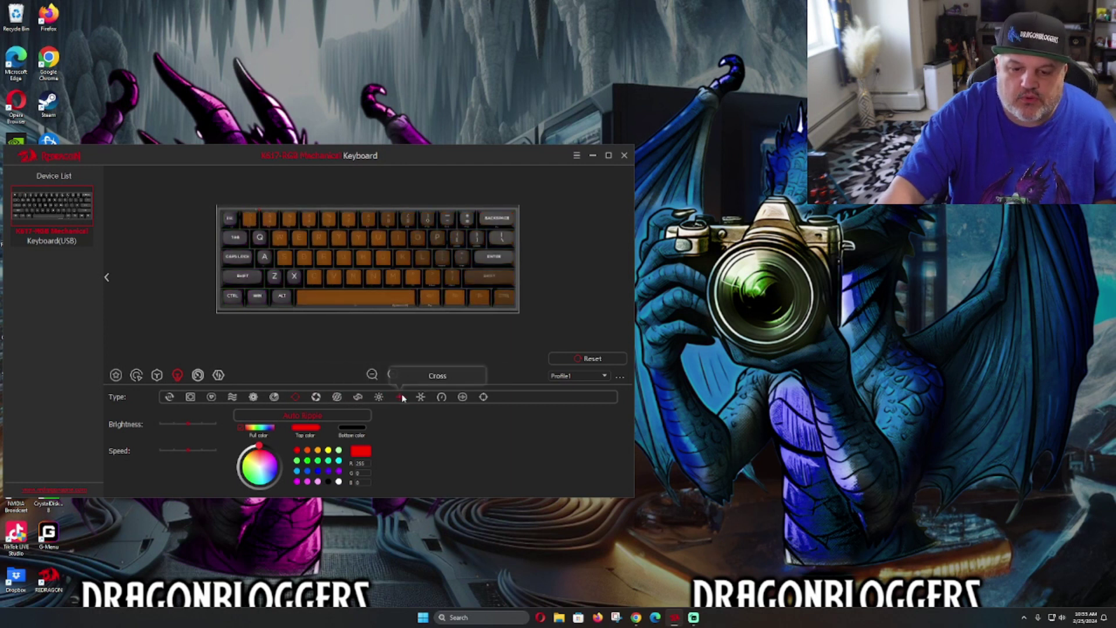
click(420, 397)
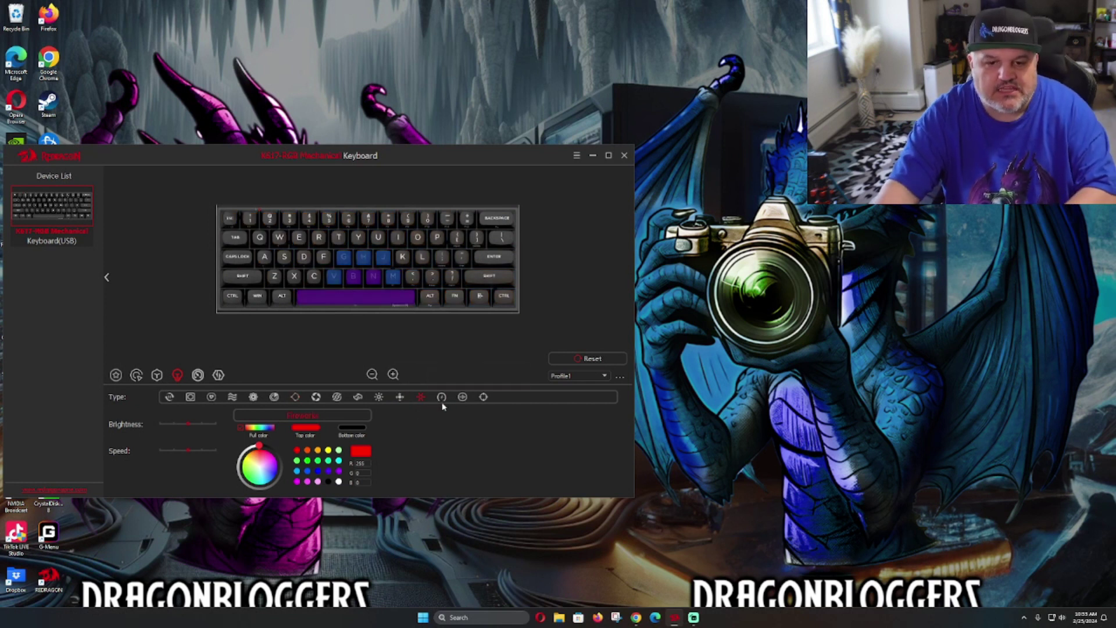
click(443, 399)
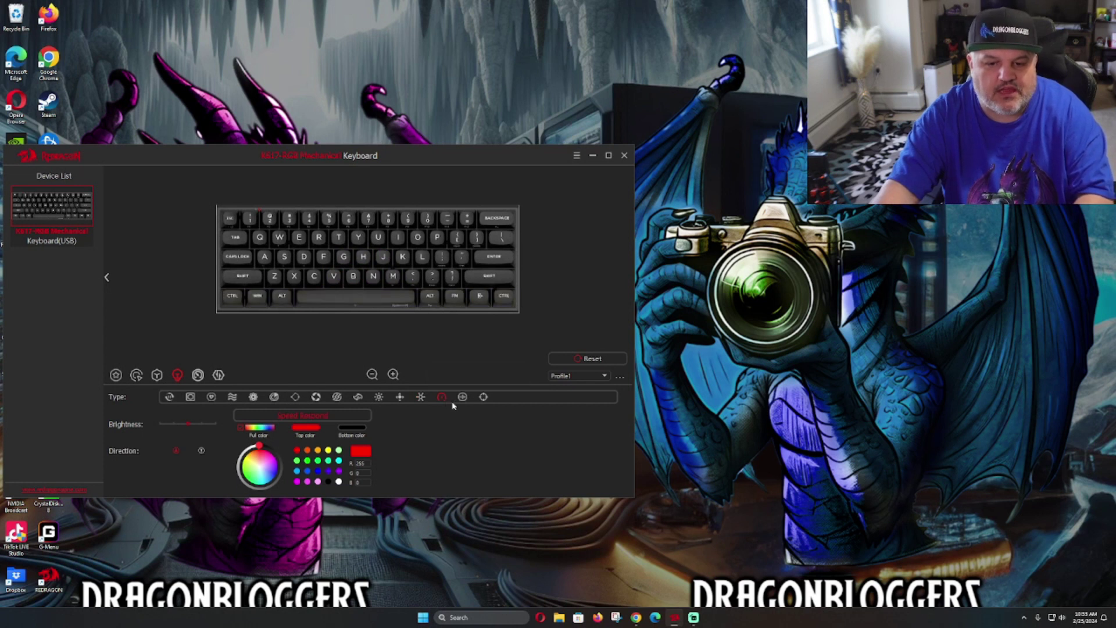
click(463, 397)
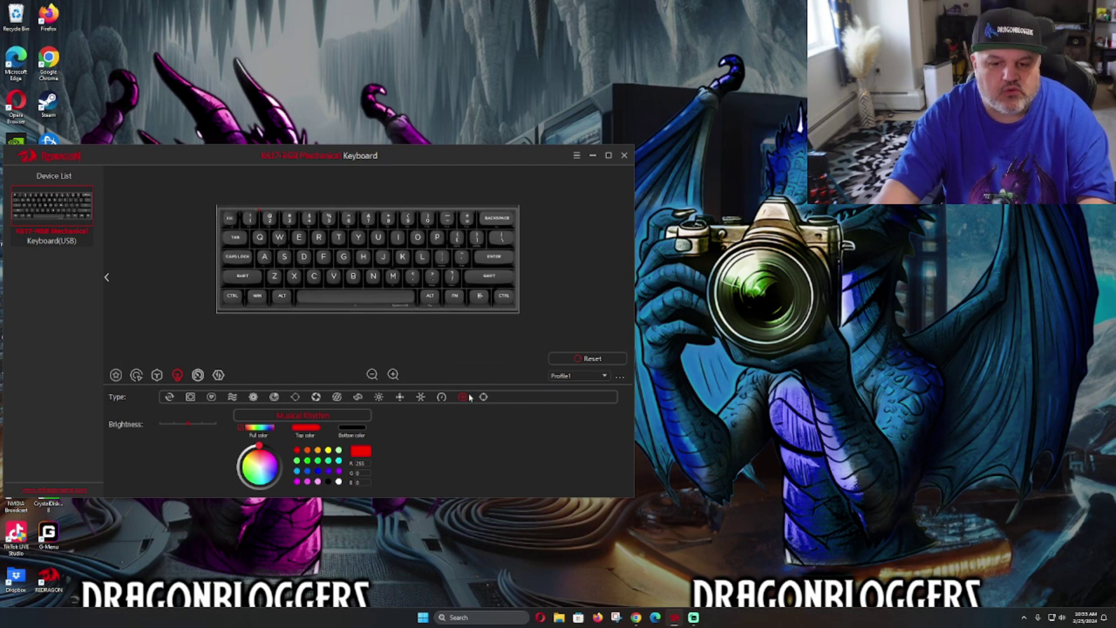
click(484, 397)
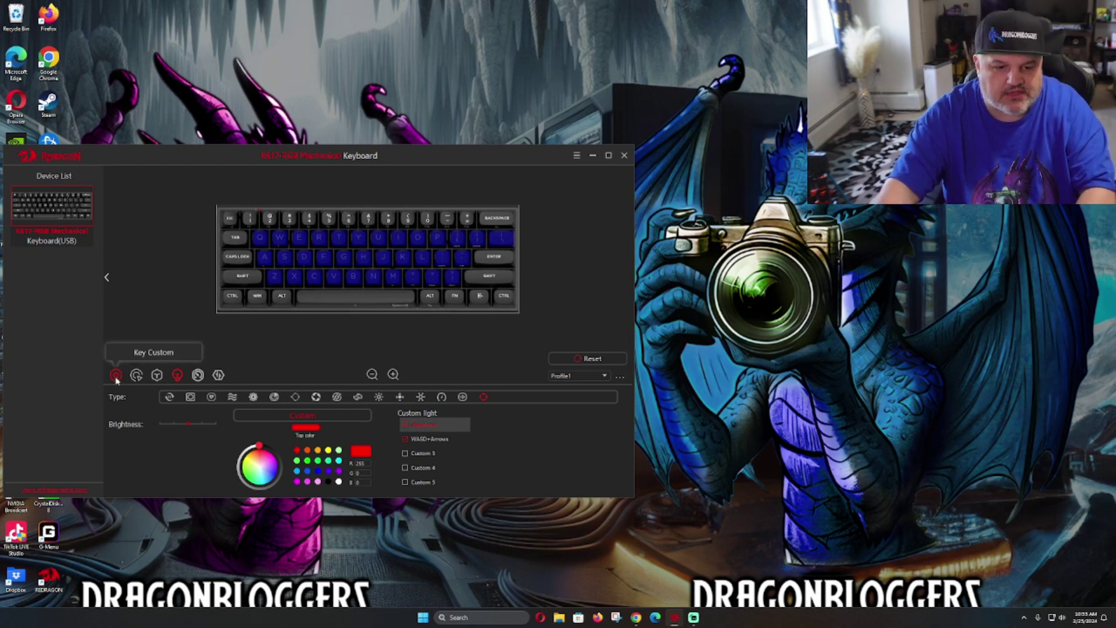
In Key Custom, try remapping the W key, then select the E and W keys
click(116, 376)
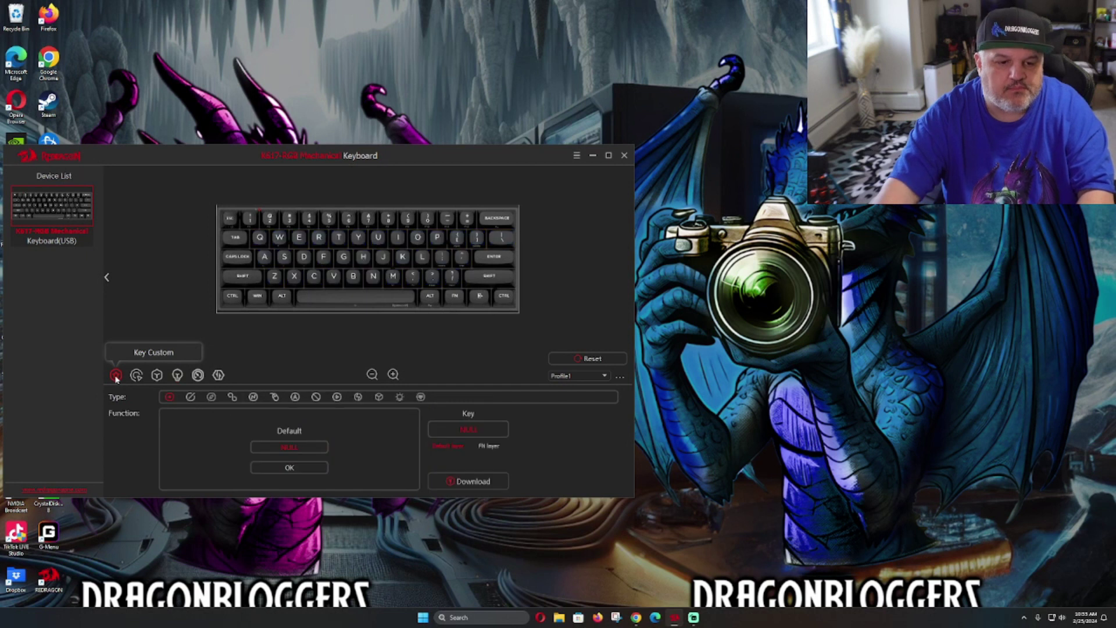
click(191, 397)
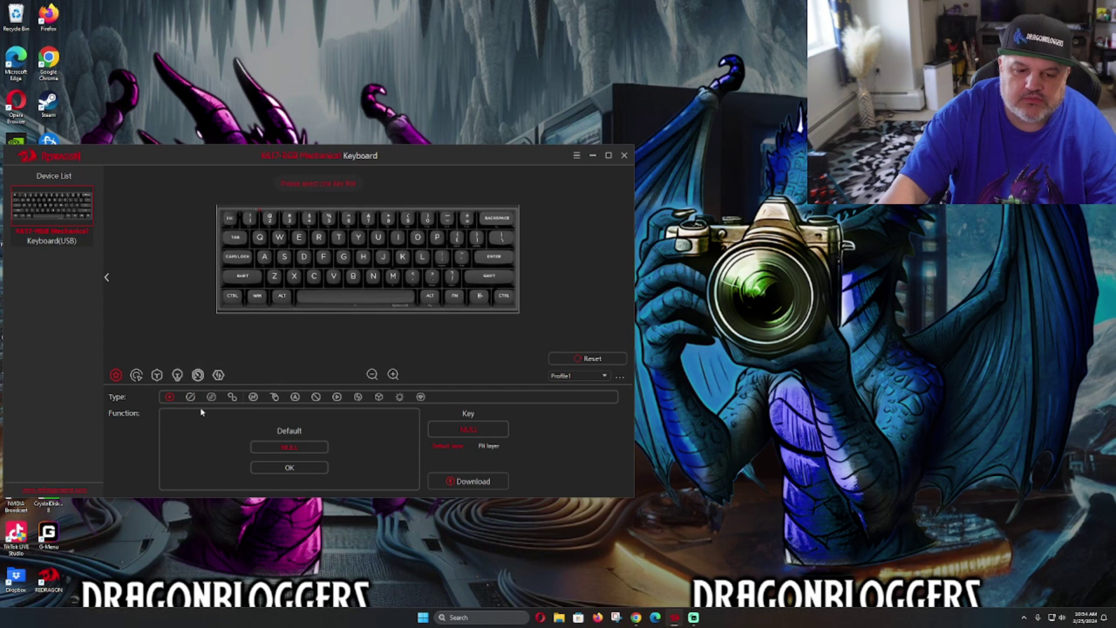
click(279, 237)
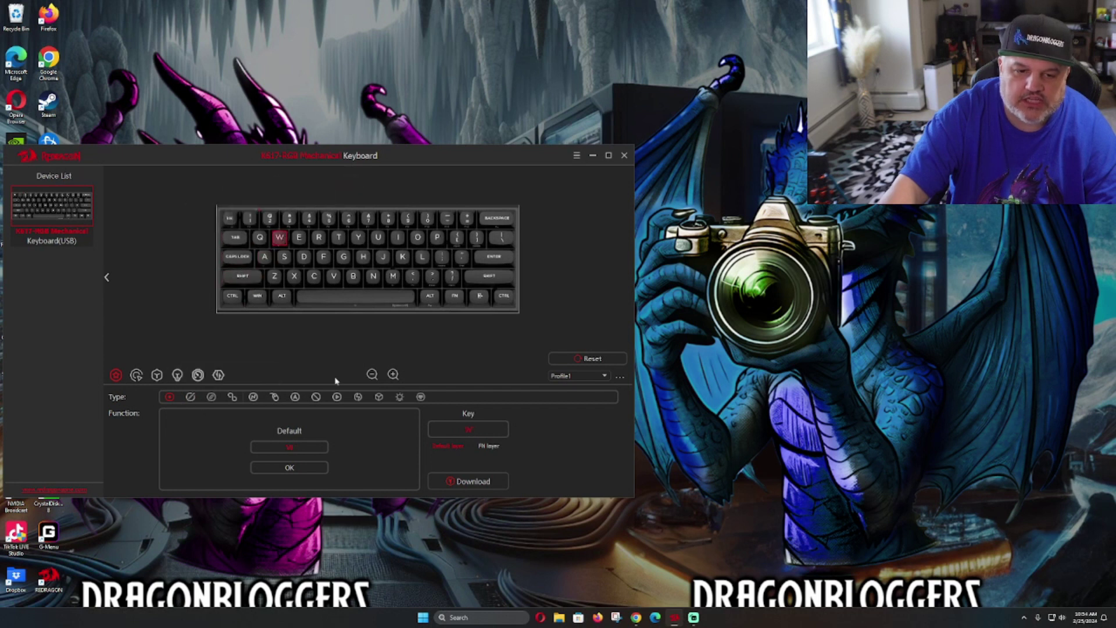
click(292, 468)
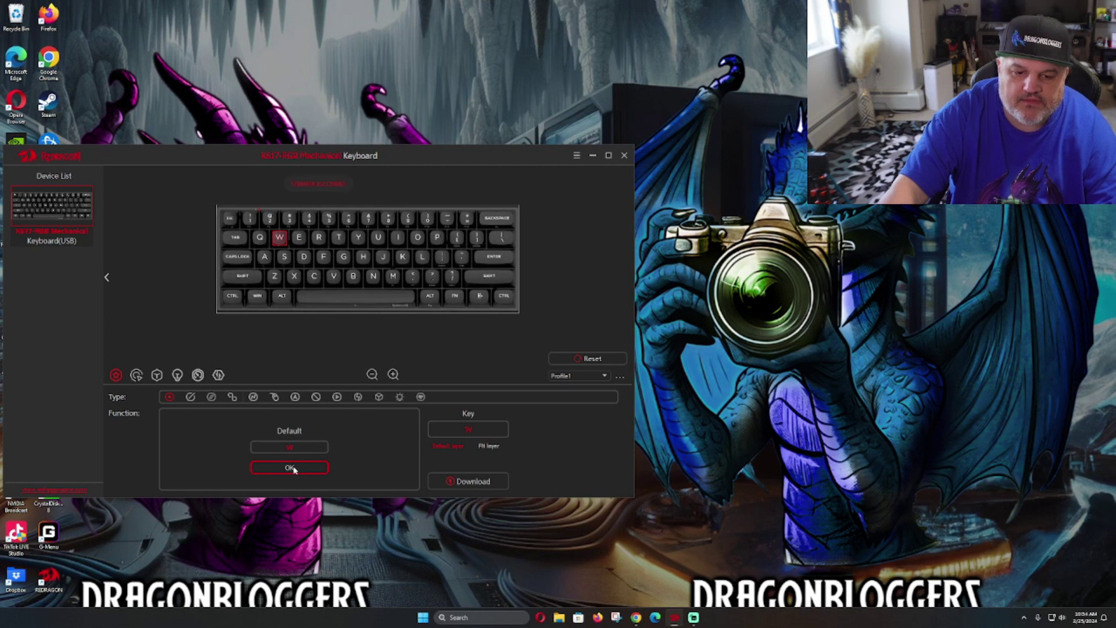
click(299, 237)
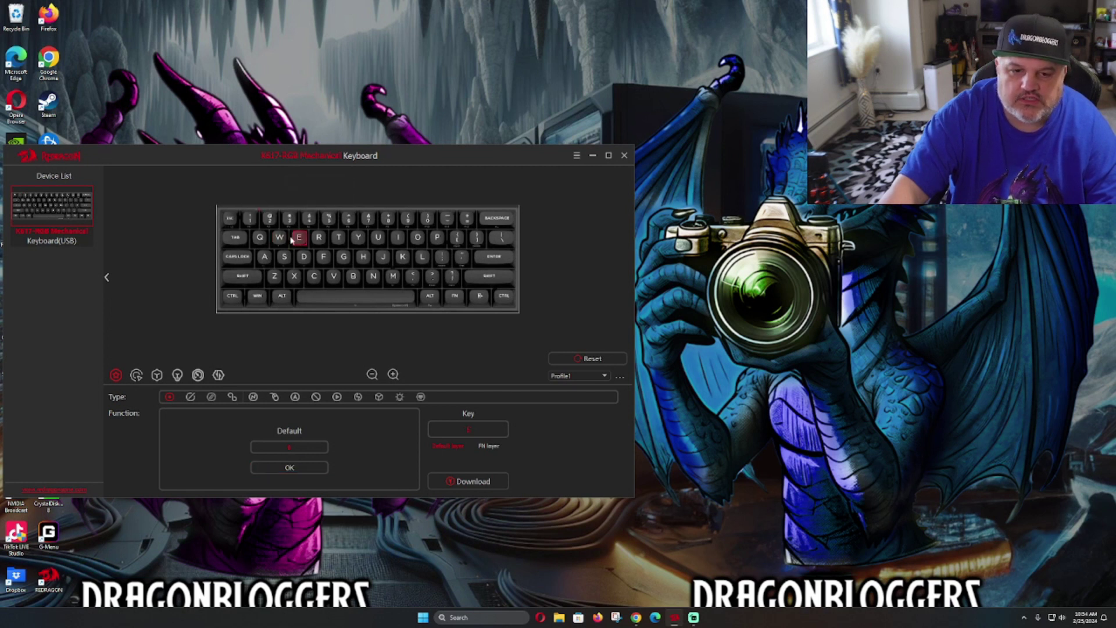
click(279, 239)
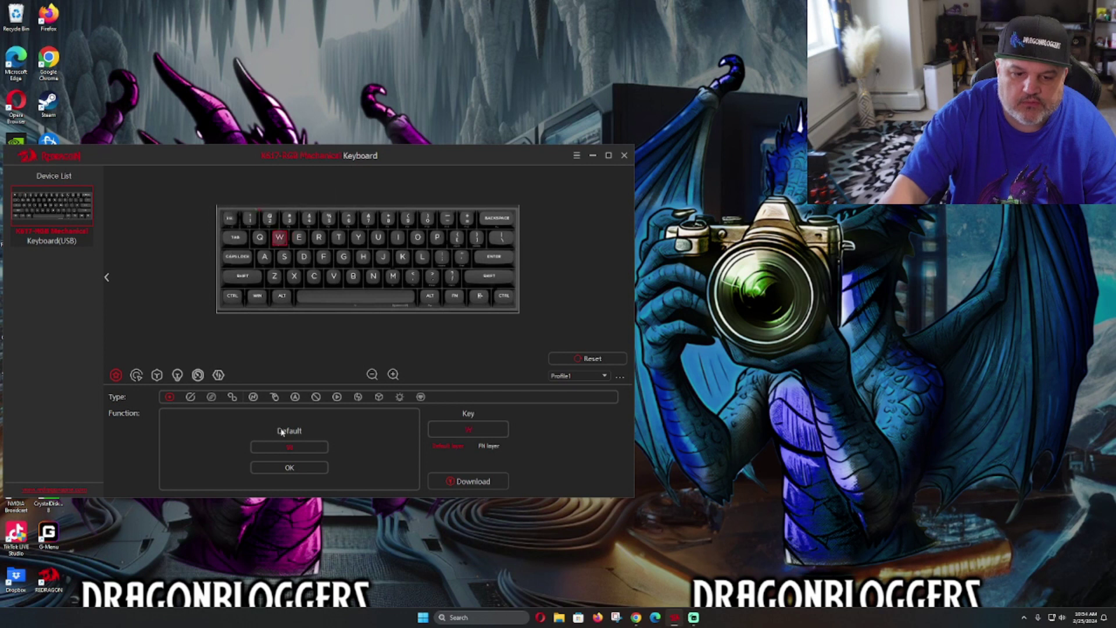
Reset the current profile to NULL assignments and look at the Sensor Keys and Key Combination types
click(586, 360)
click(312, 332)
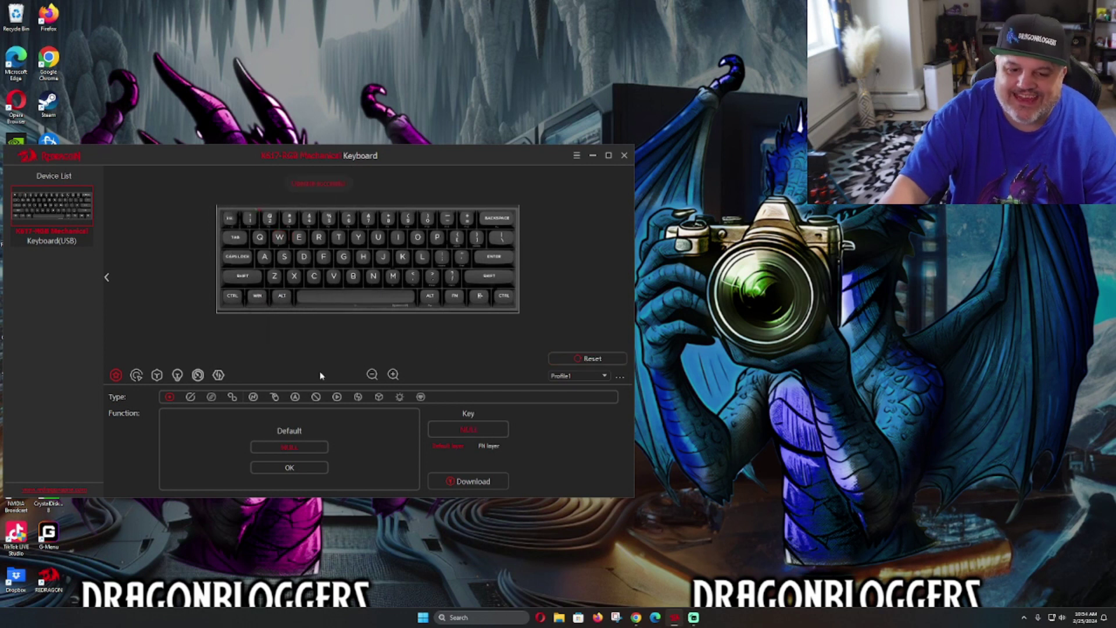
click(212, 398)
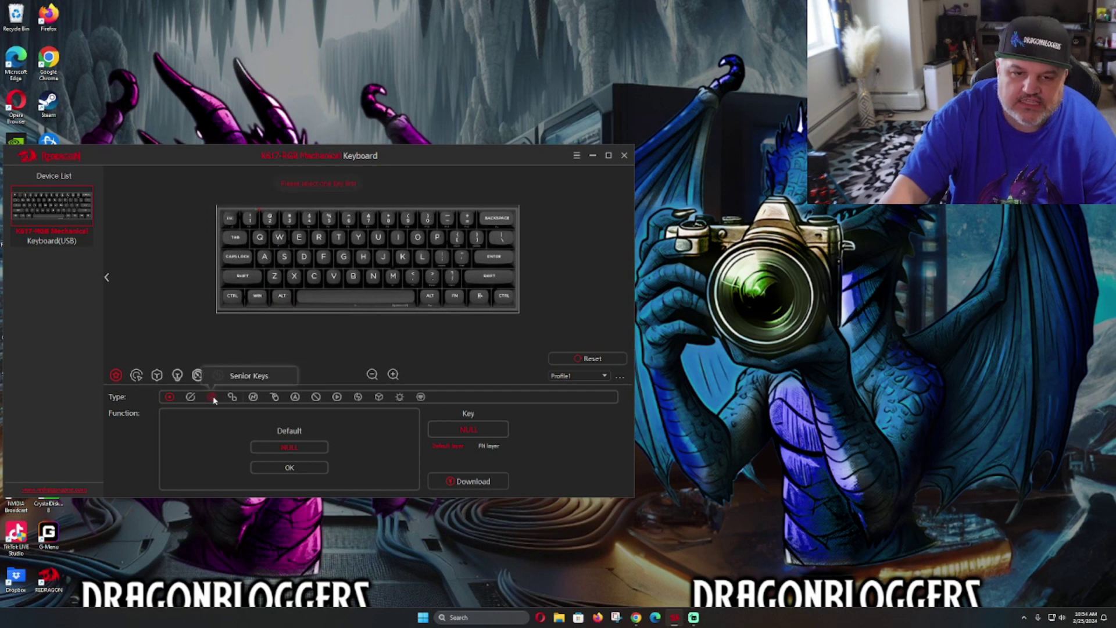
click(232, 398)
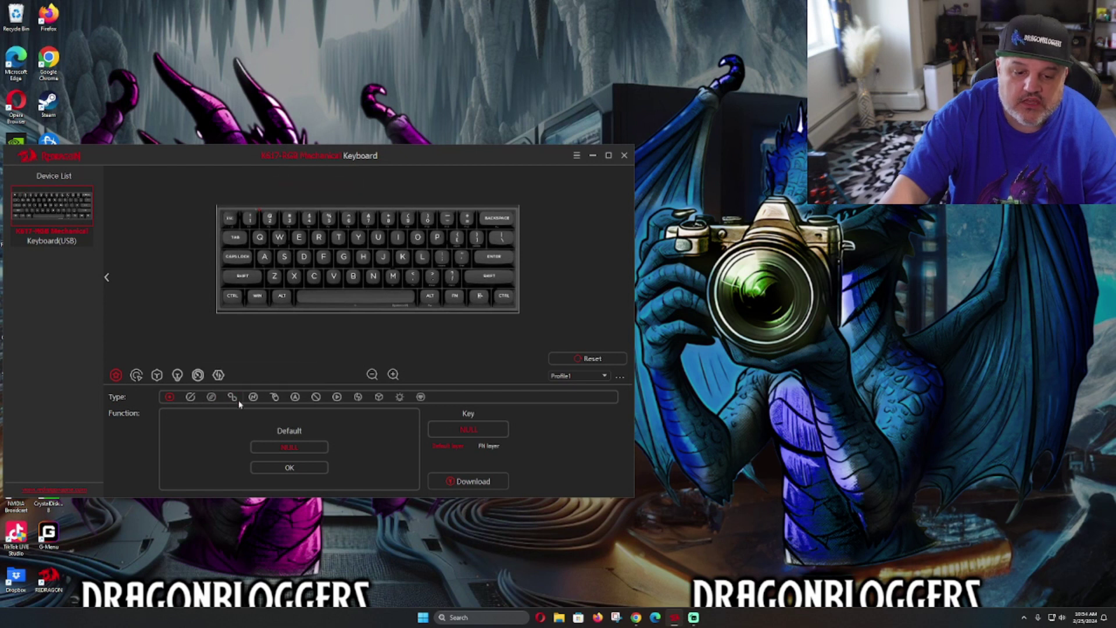
click(233, 399)
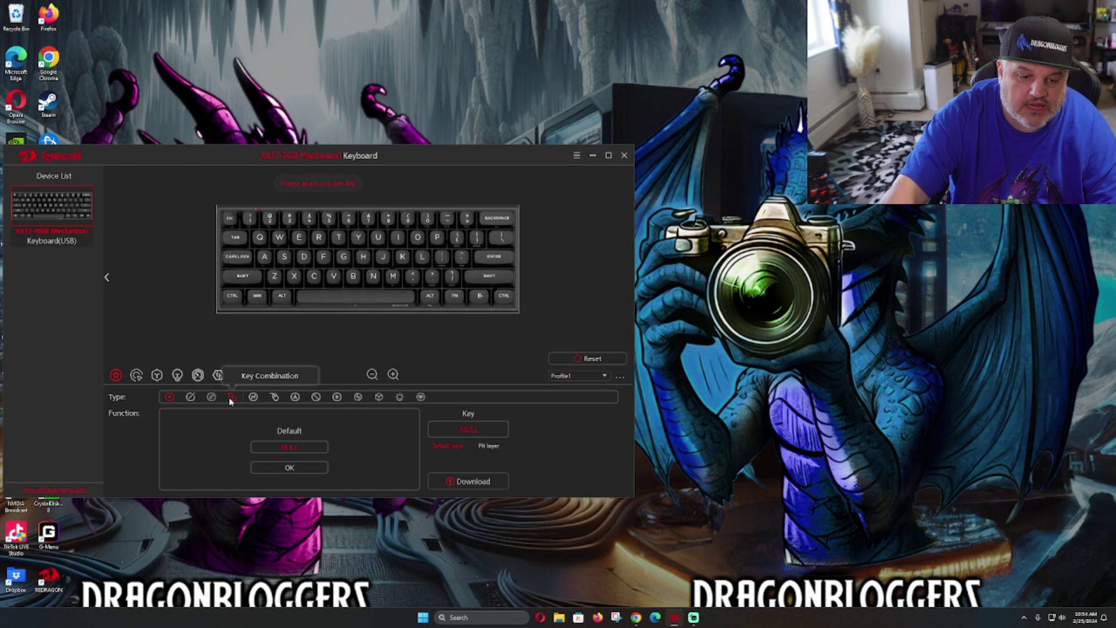
Show the Trigger Setting page with Quick trigger, key calibration mode and all-keys calibration
click(136, 376)
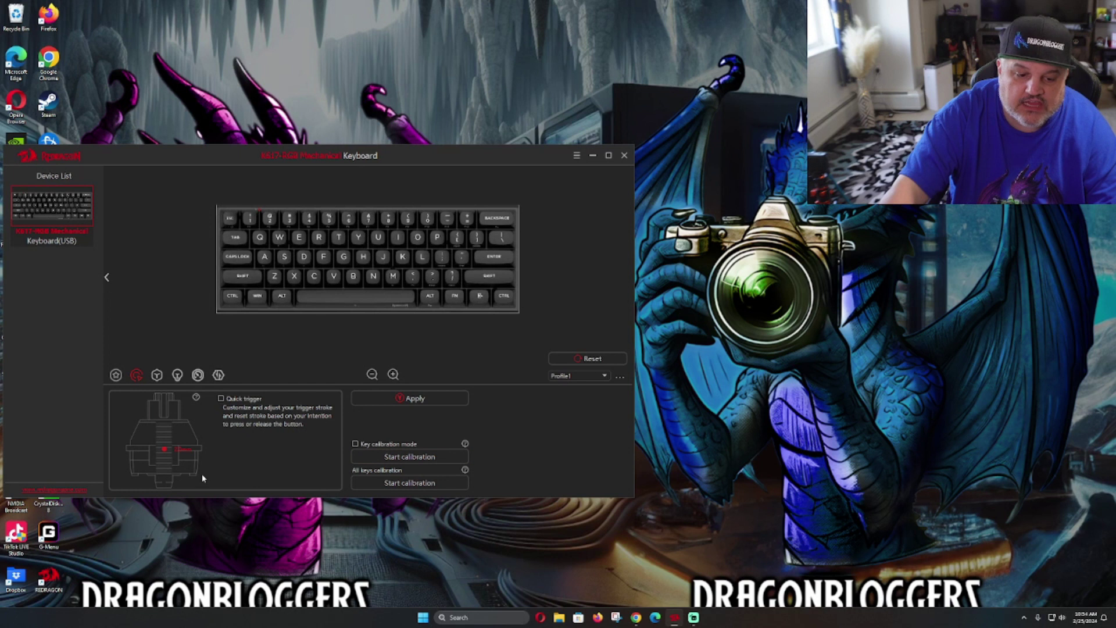
Create a new DKS1 entry with Q as the first key and the second slot's 3.6mm press point
click(157, 376)
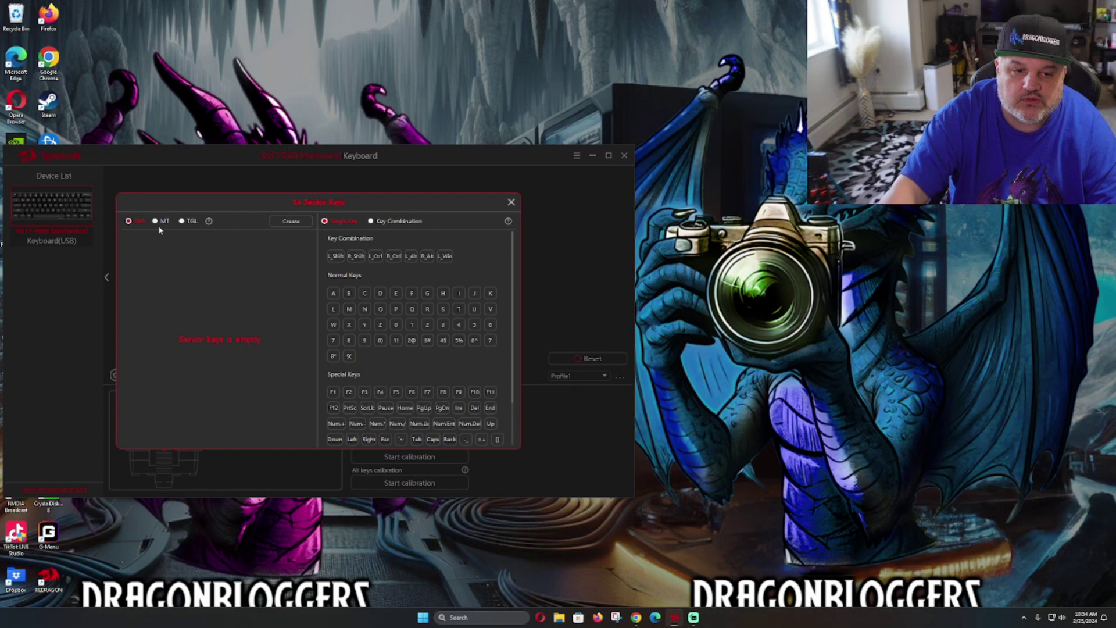
mouse_move(210, 224)
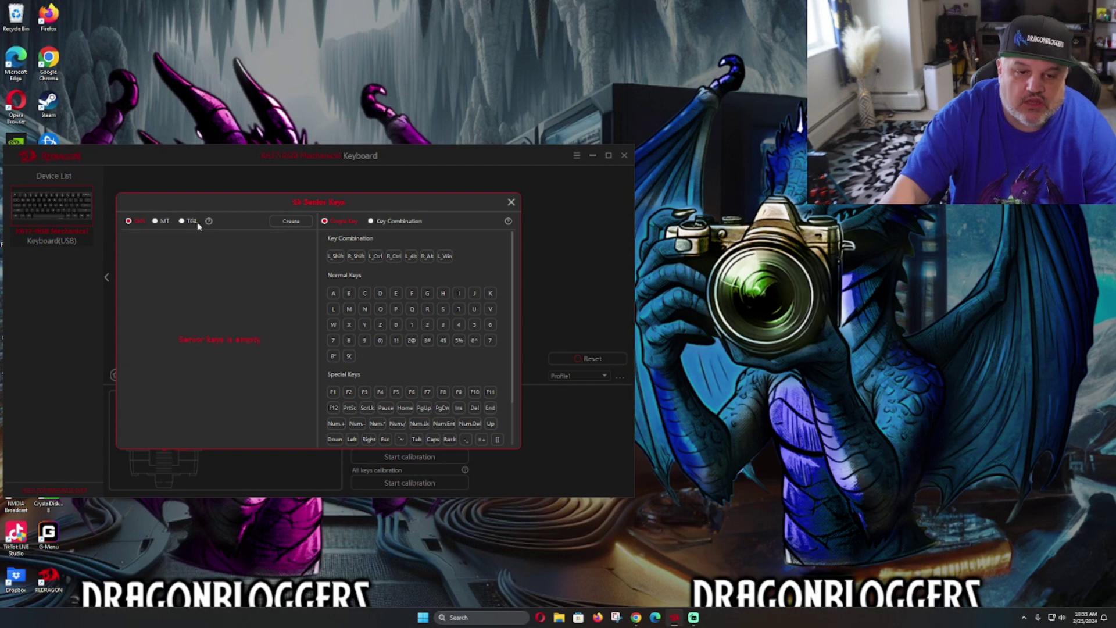
click(291, 222)
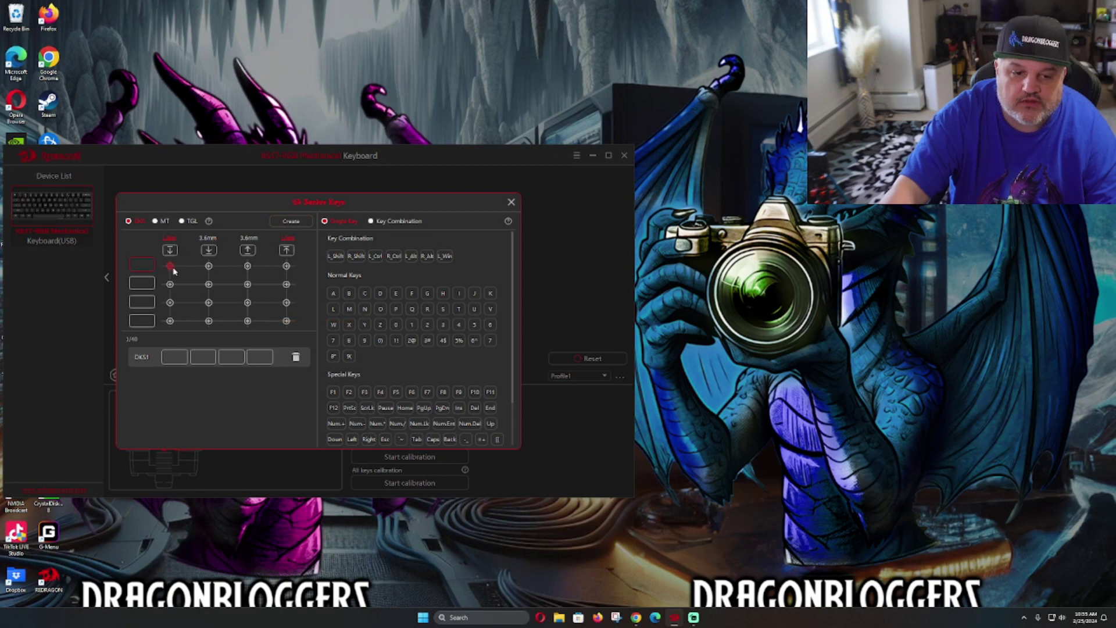
click(414, 311)
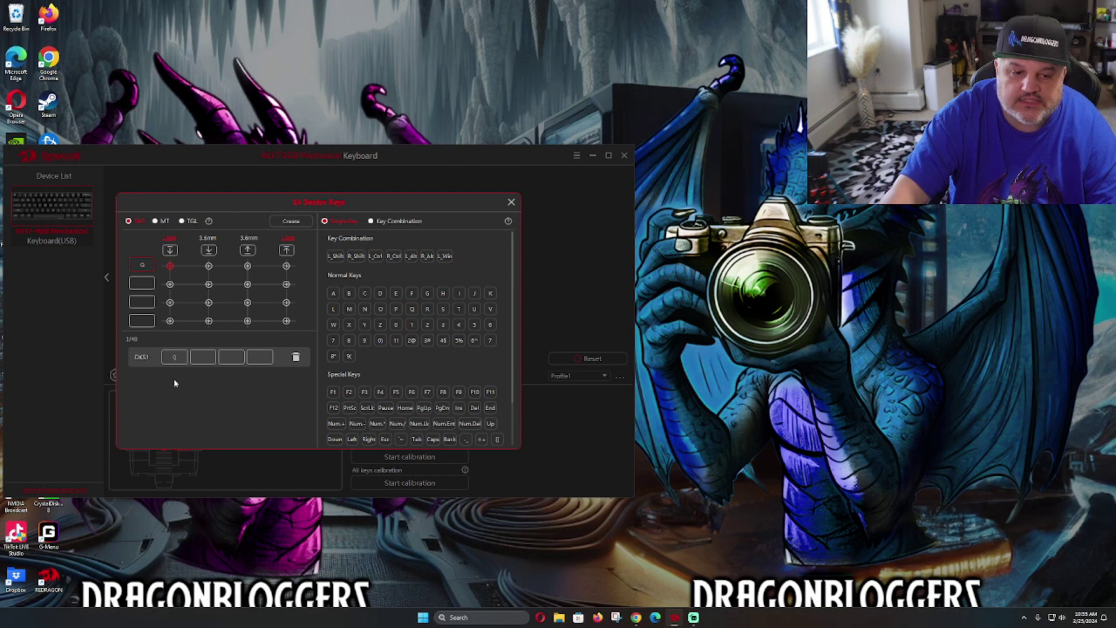
click(209, 284)
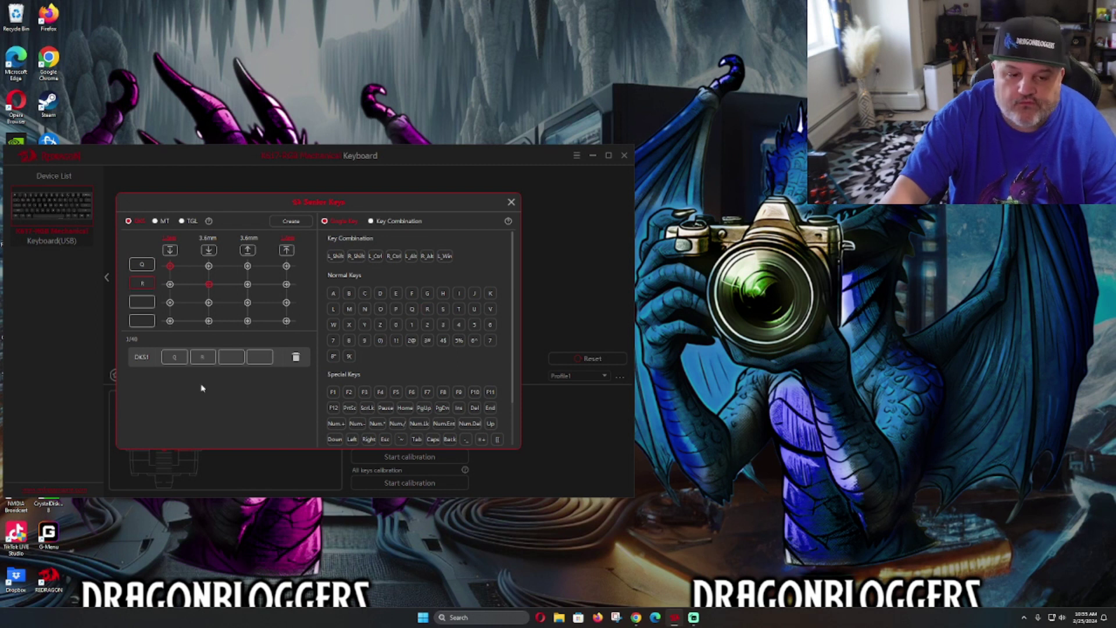
Add 5 at the 3.6mm release point and V at the final release point, then close the editor
click(145, 305)
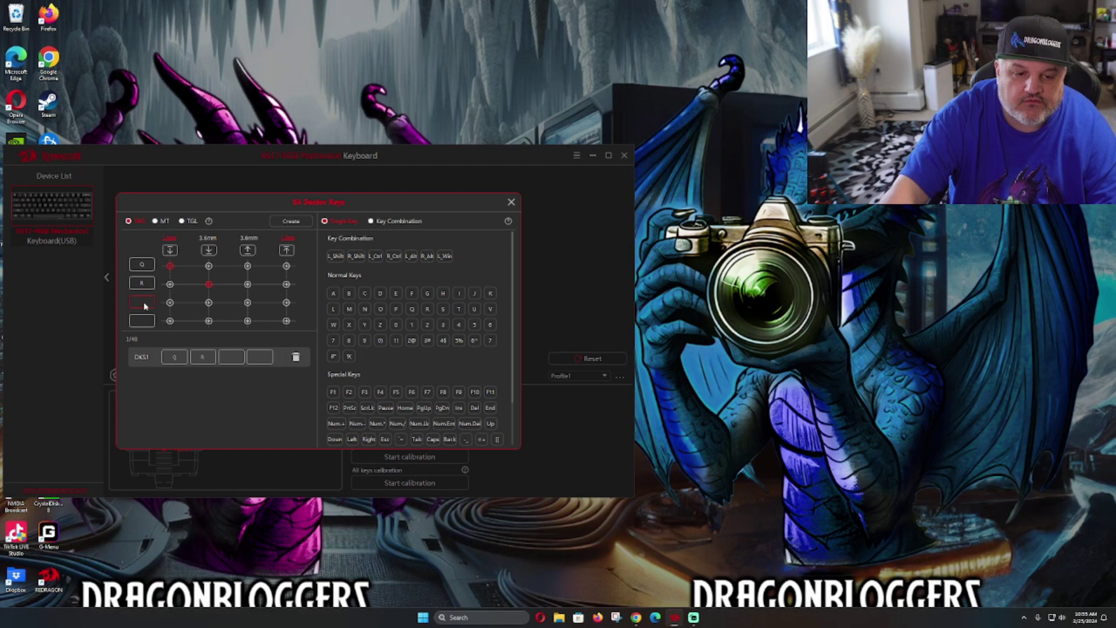
click(247, 302)
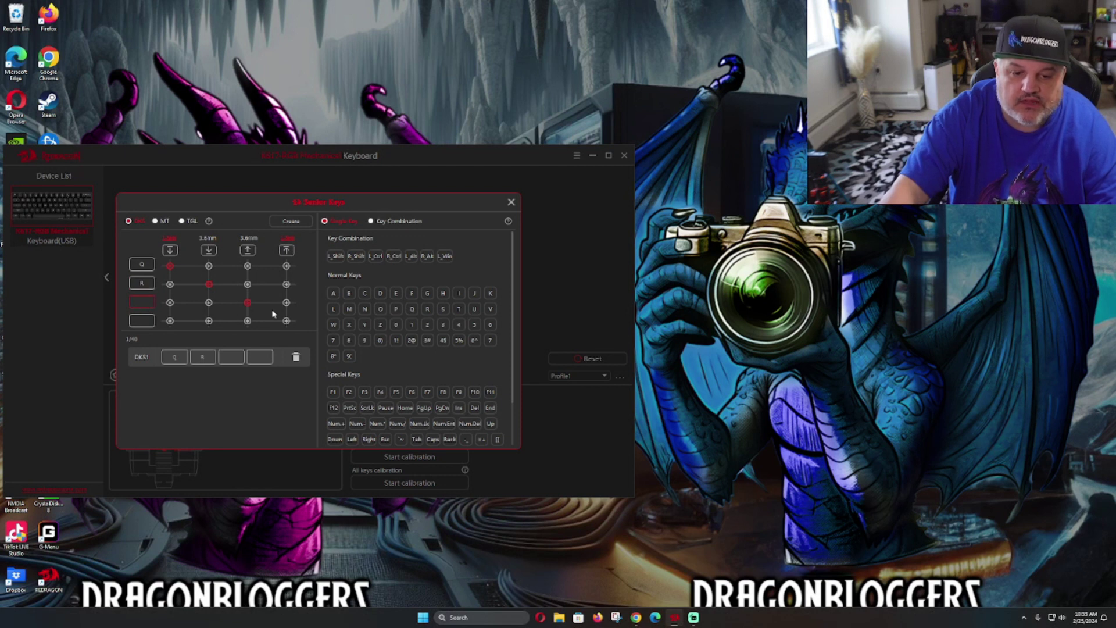
click(475, 325)
click(142, 321)
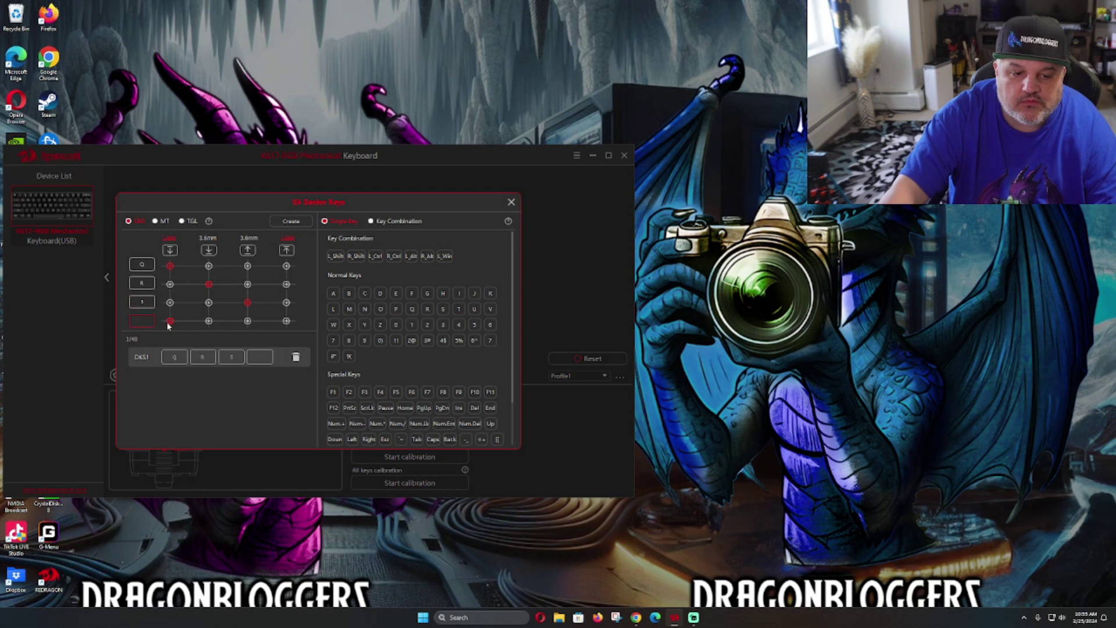
click(286, 321)
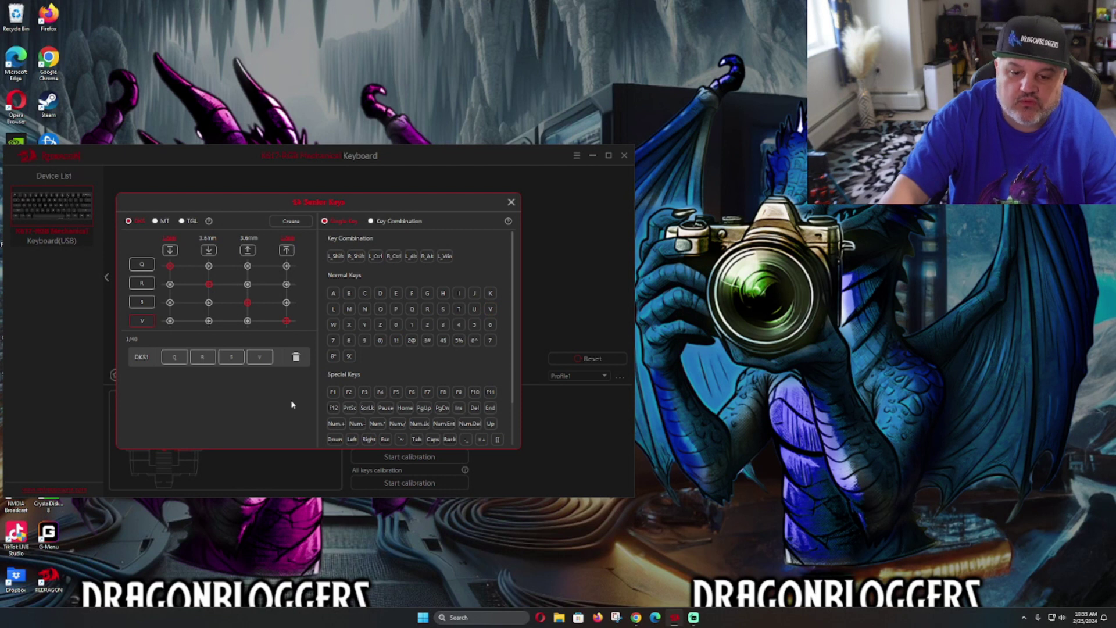
click(511, 202)
Choose the Senior Keys type, select left Shift, and pick DKS1 from the dynamic keystroke list
click(115, 375)
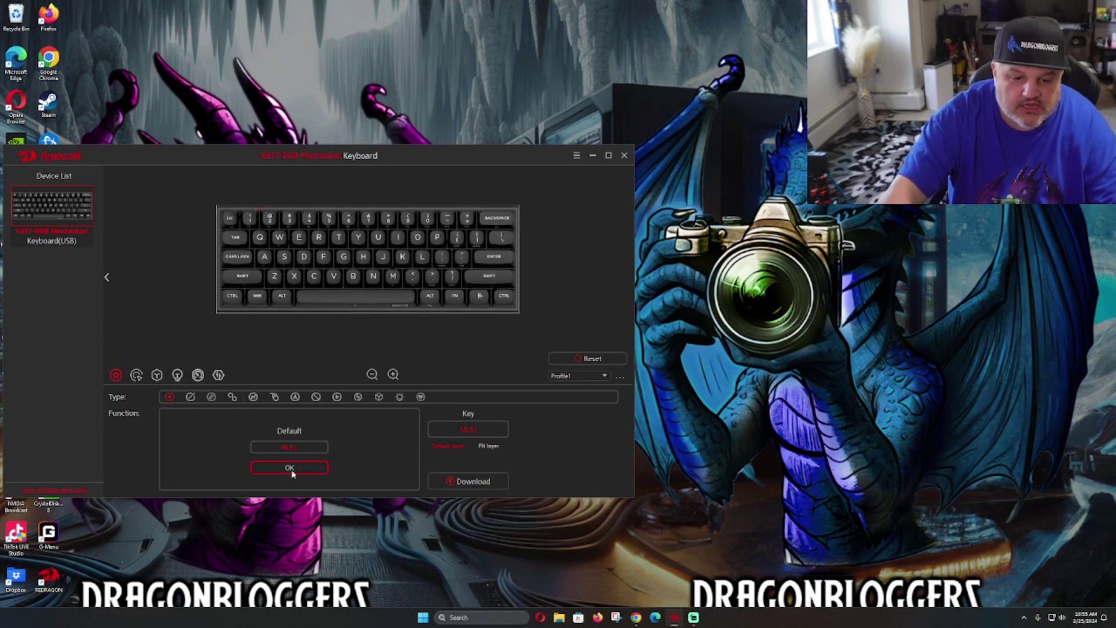
click(211, 397)
click(247, 279)
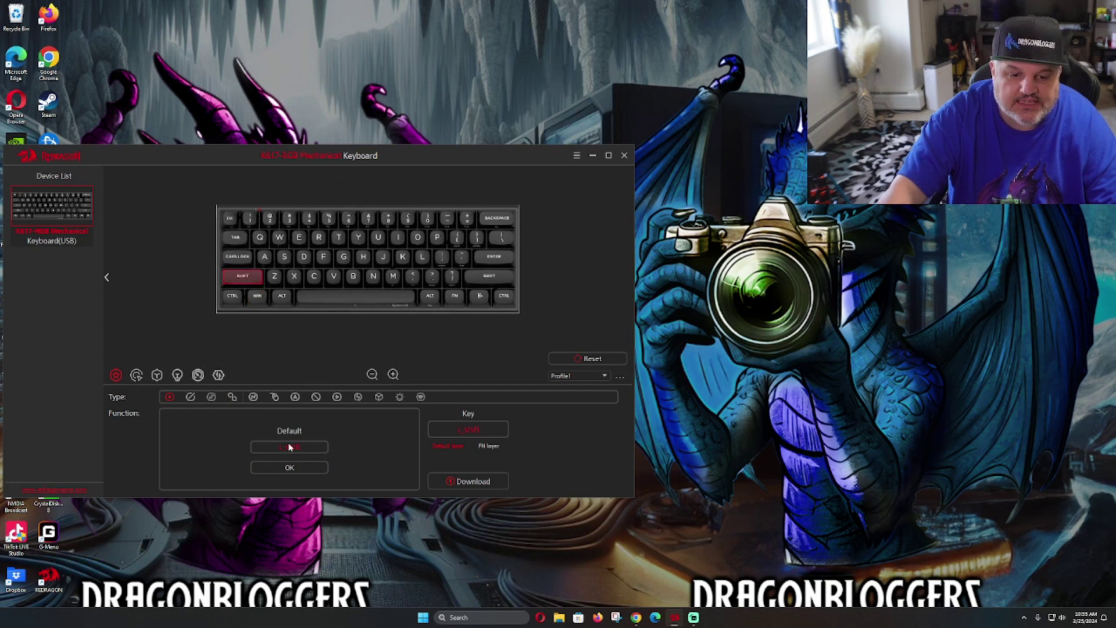
click(212, 397)
click(235, 455)
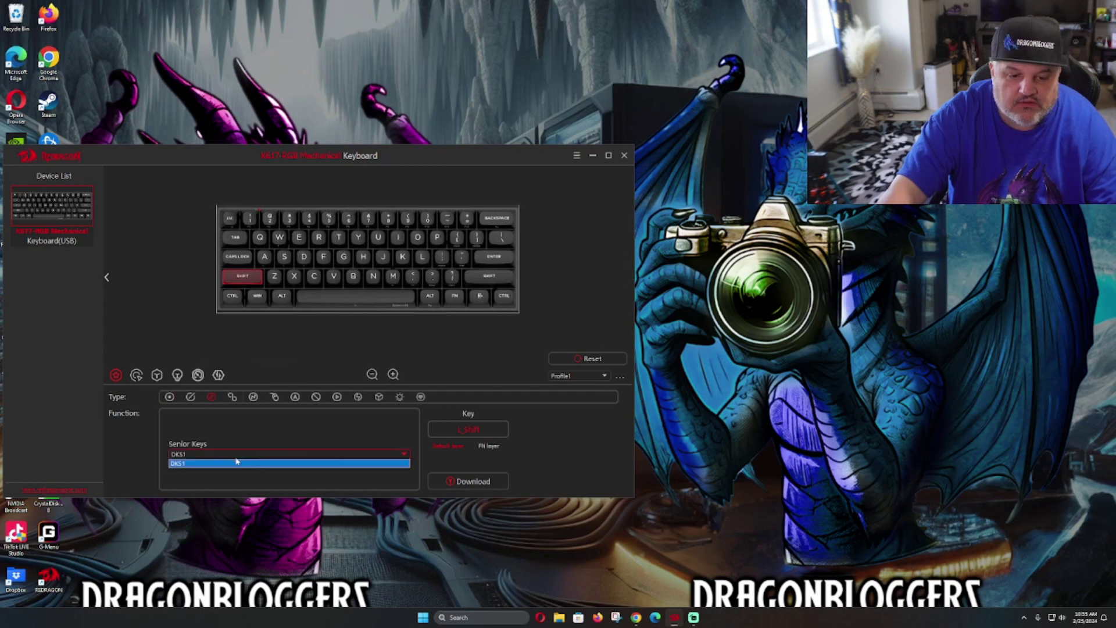
click(196, 463)
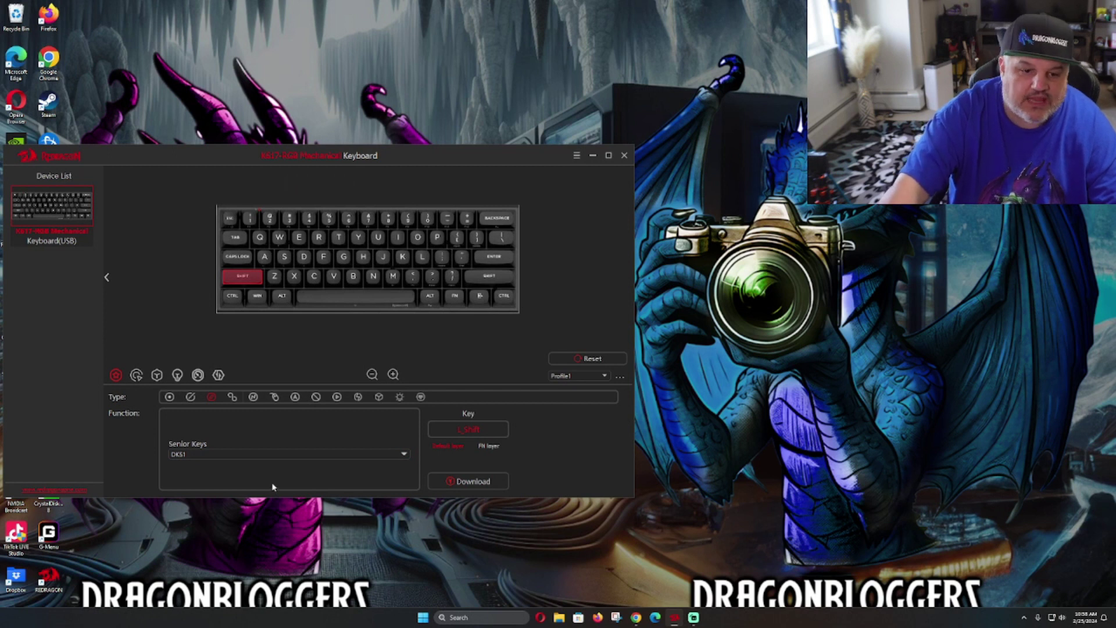
Try launching Notepad from the Start menu and search, then dismiss the search
click(422, 617)
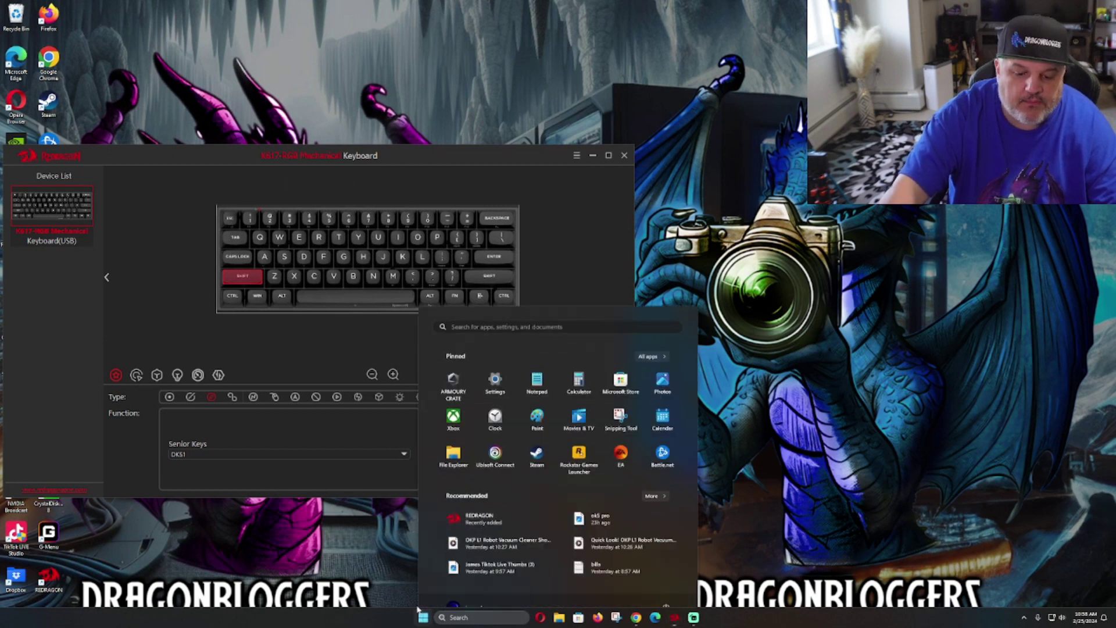
click(537, 362)
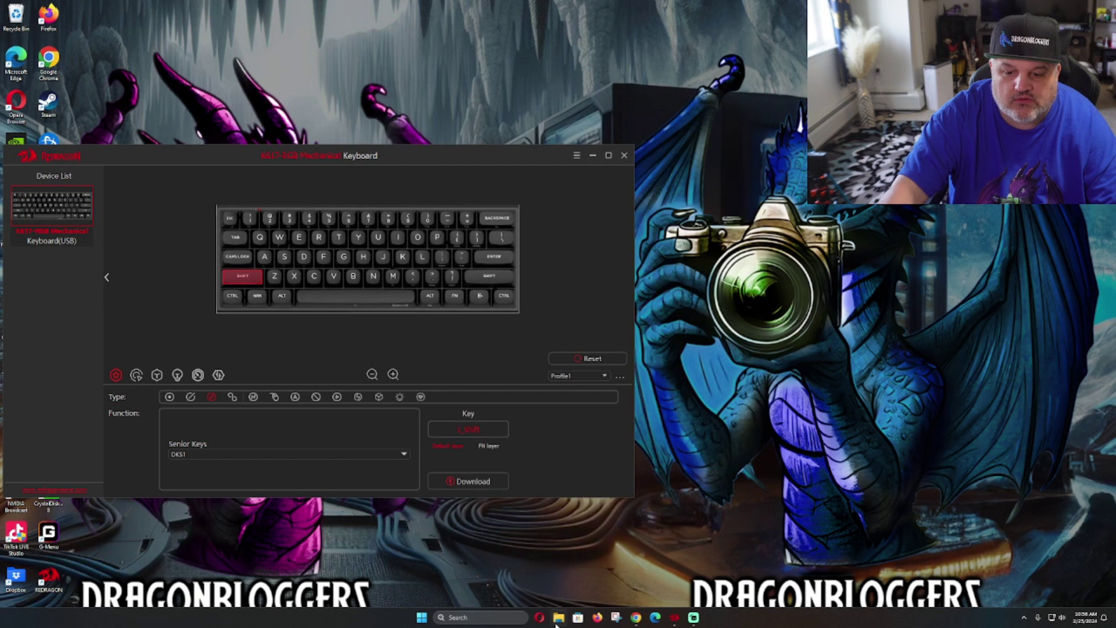
click(471, 618)
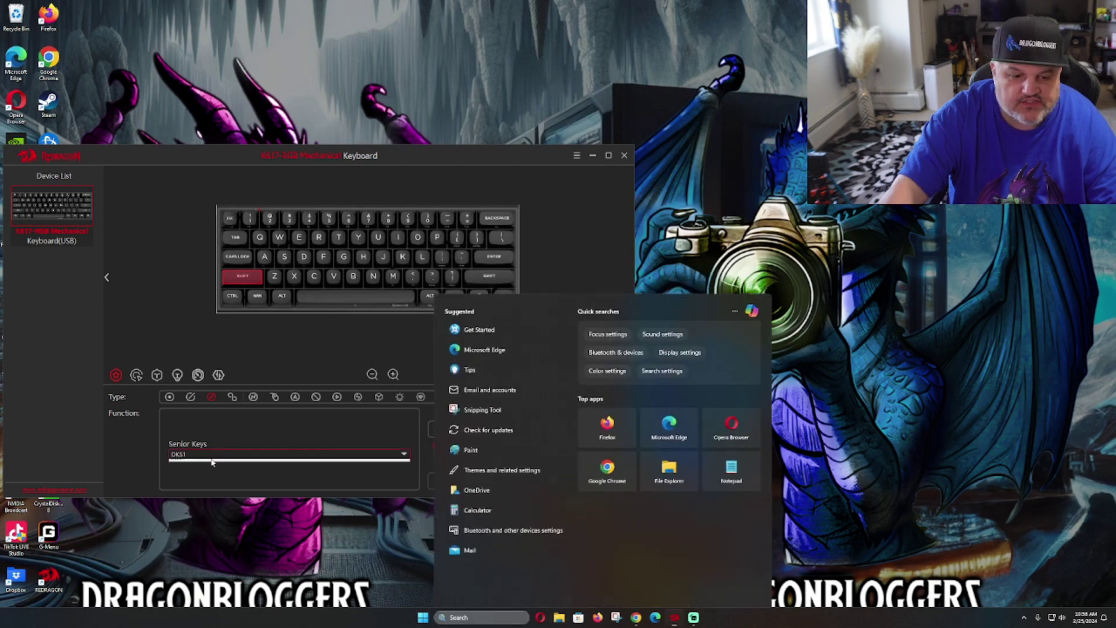
click(262, 459)
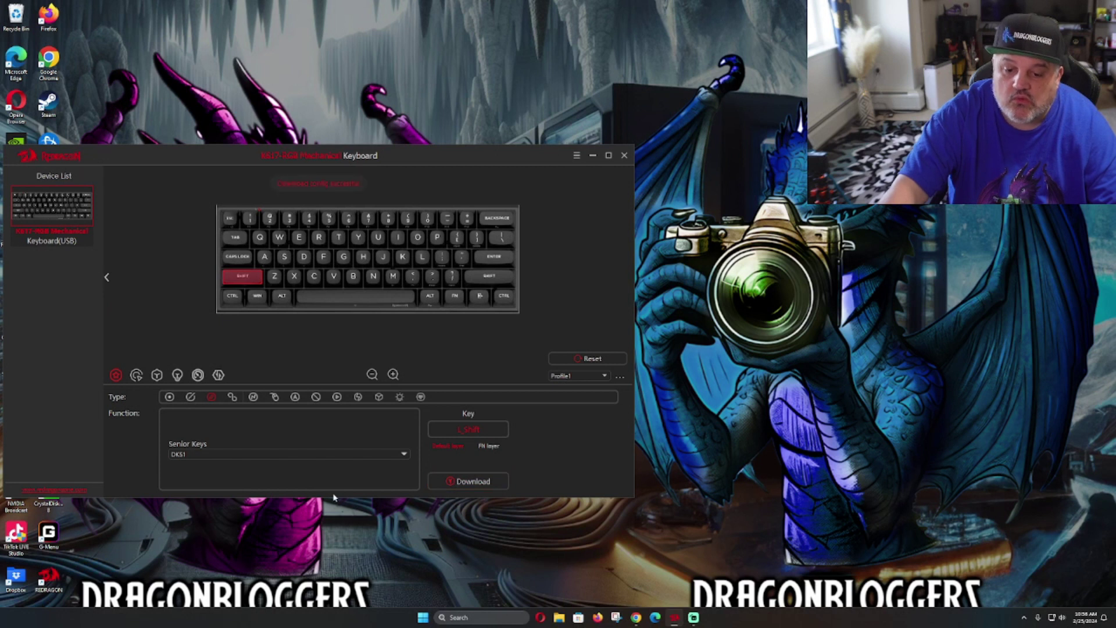
Open Notepad, tap left Shift to produce repeating qr5v output, then close the window
click(422, 618)
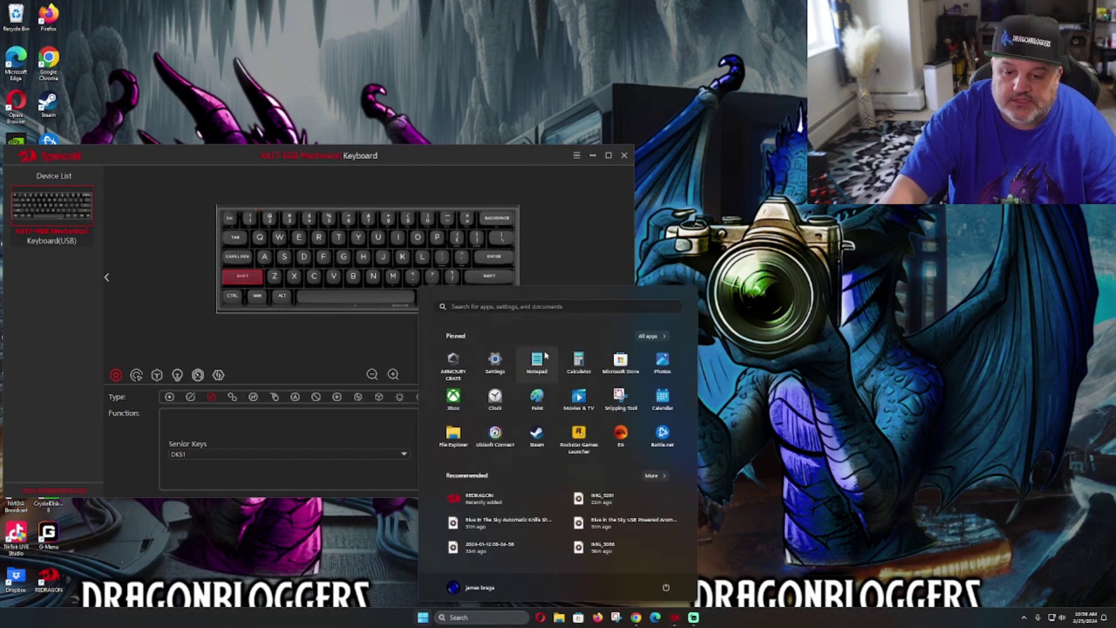
click(545, 356)
text(qr5)
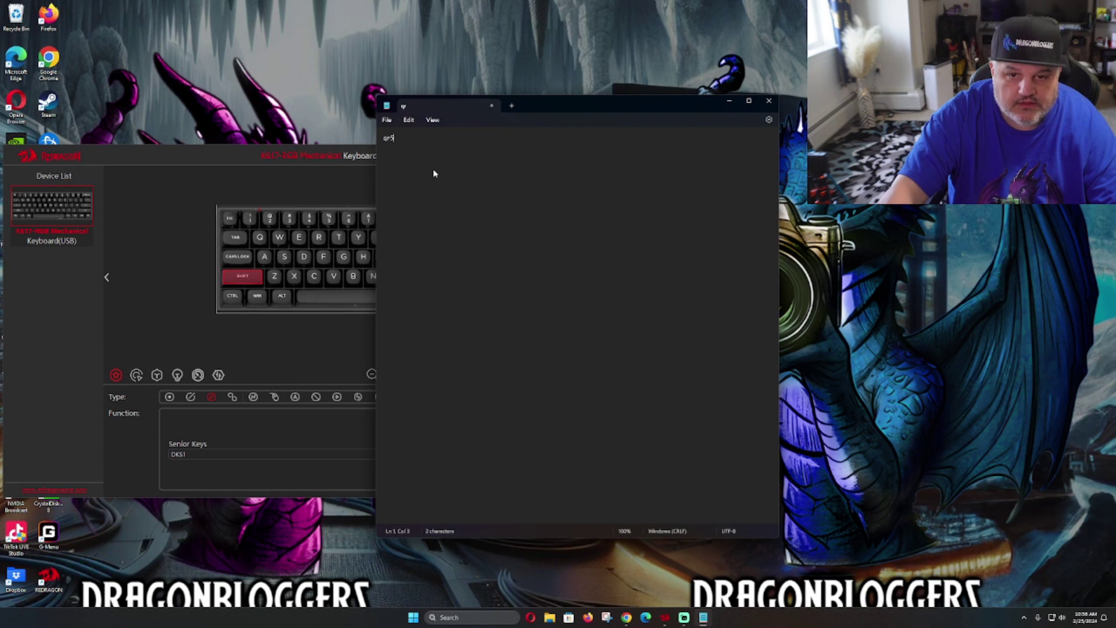
text(vqr5vqvqr5v)
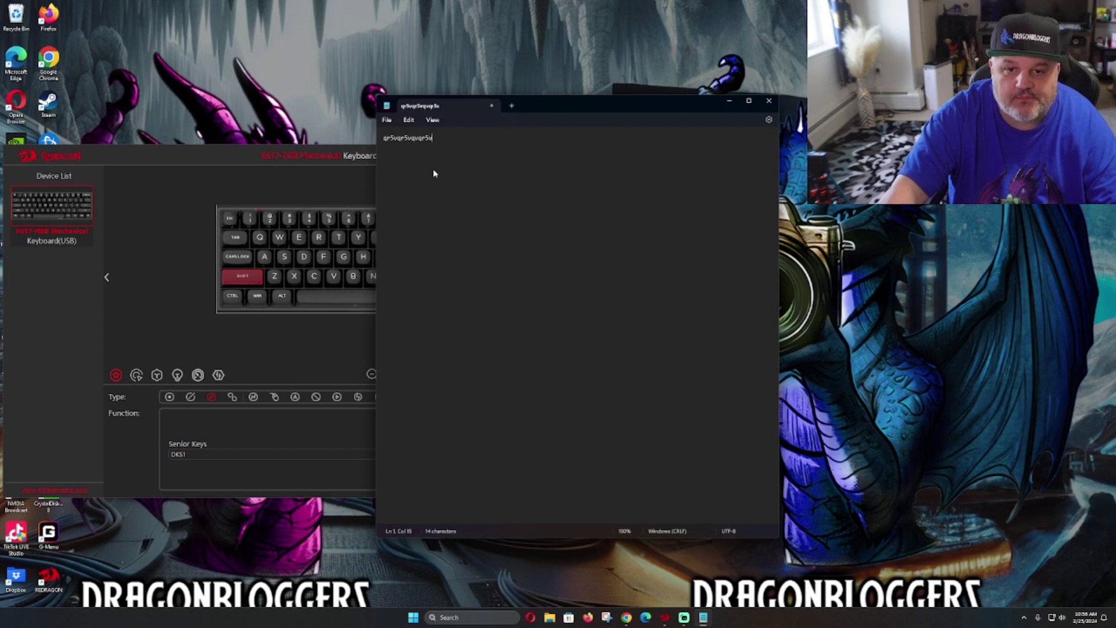
text(qr5vqr5vqr5v)
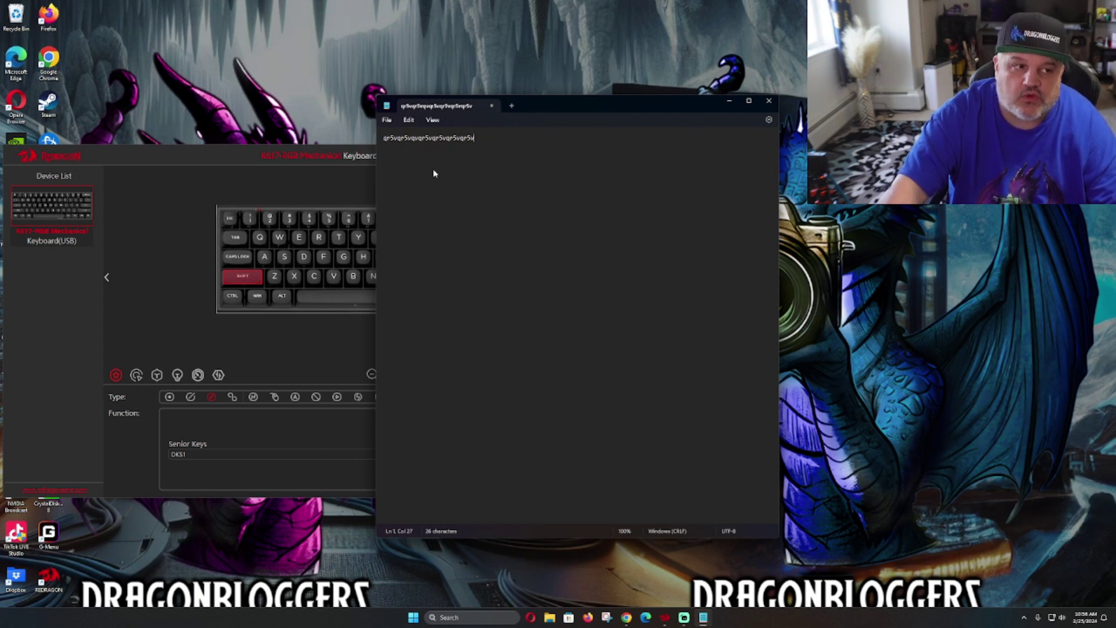
click(768, 101)
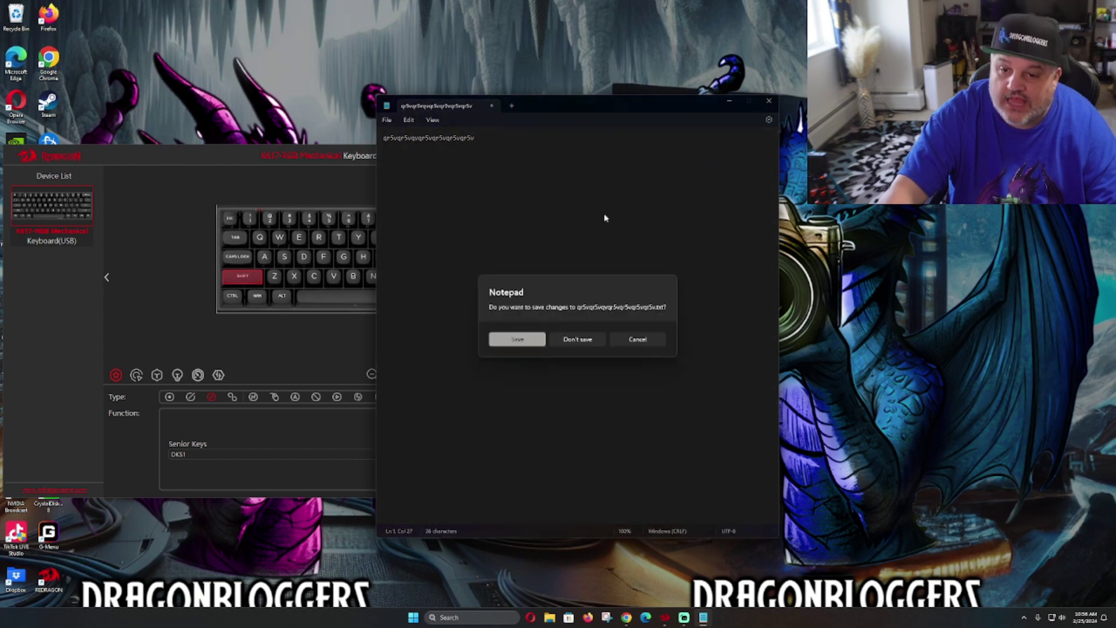
Discard the test note unsaved and create a new DKS2 entry in the Senior Keys editor
click(583, 342)
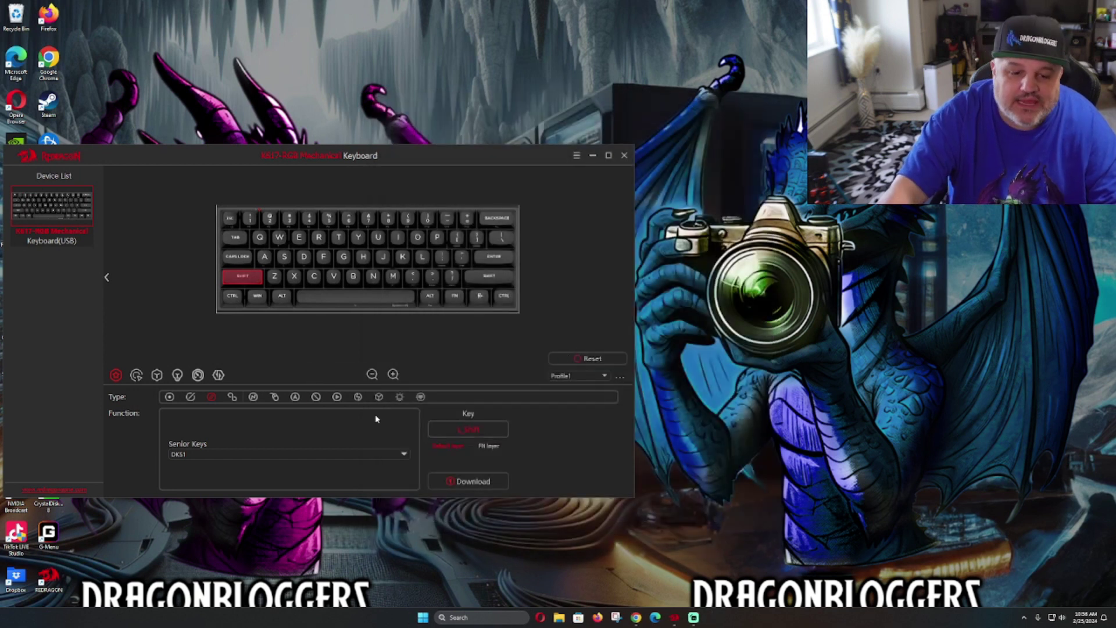
click(156, 376)
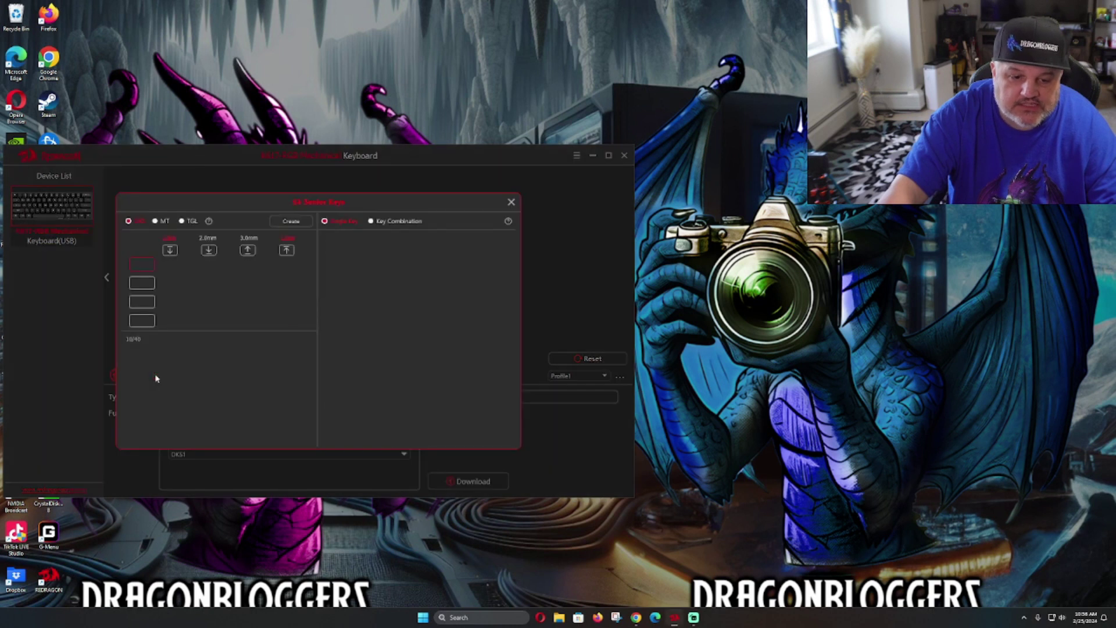
click(291, 221)
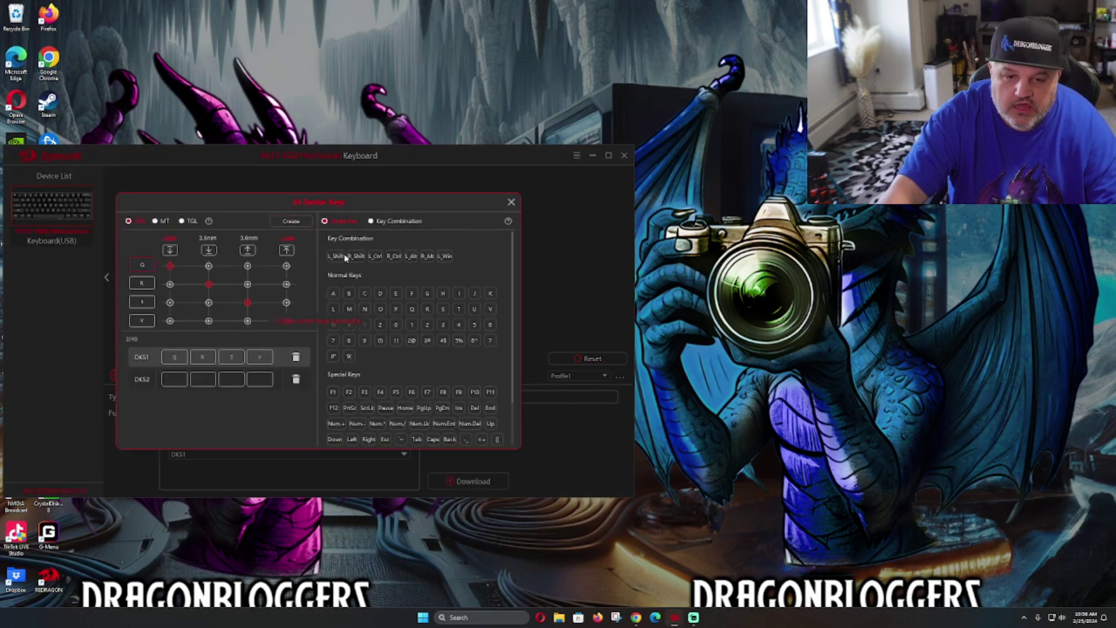
Assign Num.* and F3 to DKS2, then delete DKS2 so only DKS1 remains
click(165, 377)
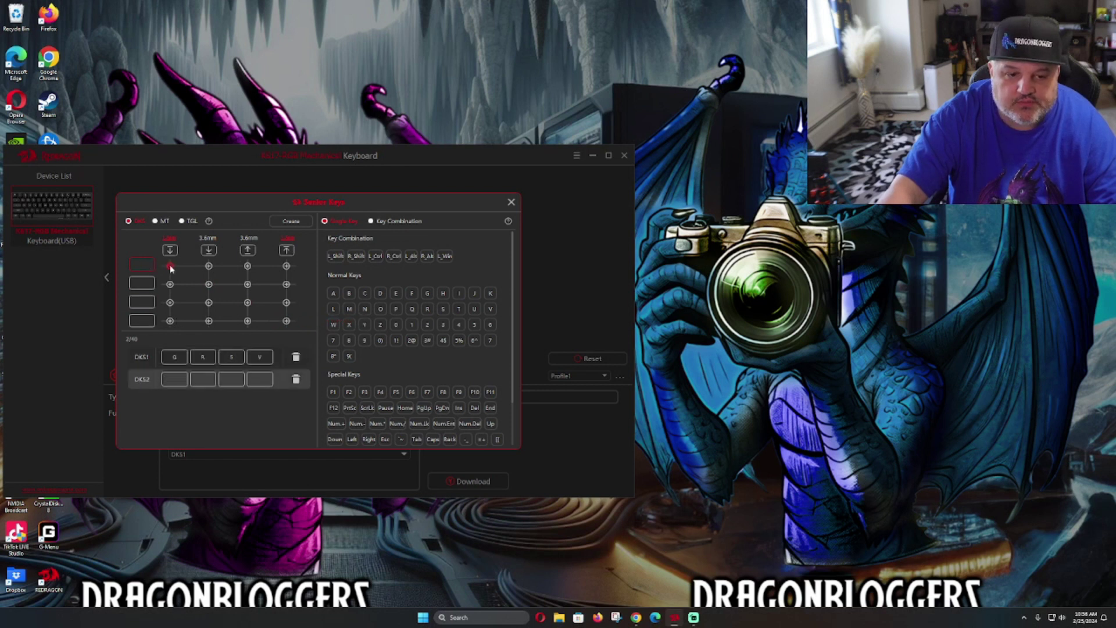
click(377, 424)
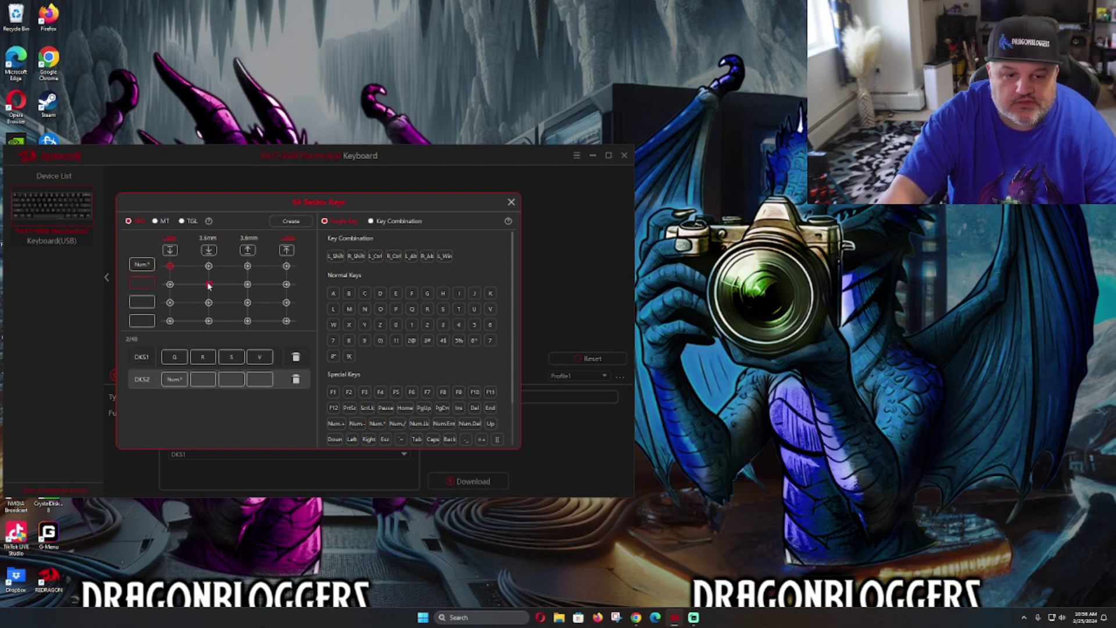
click(366, 394)
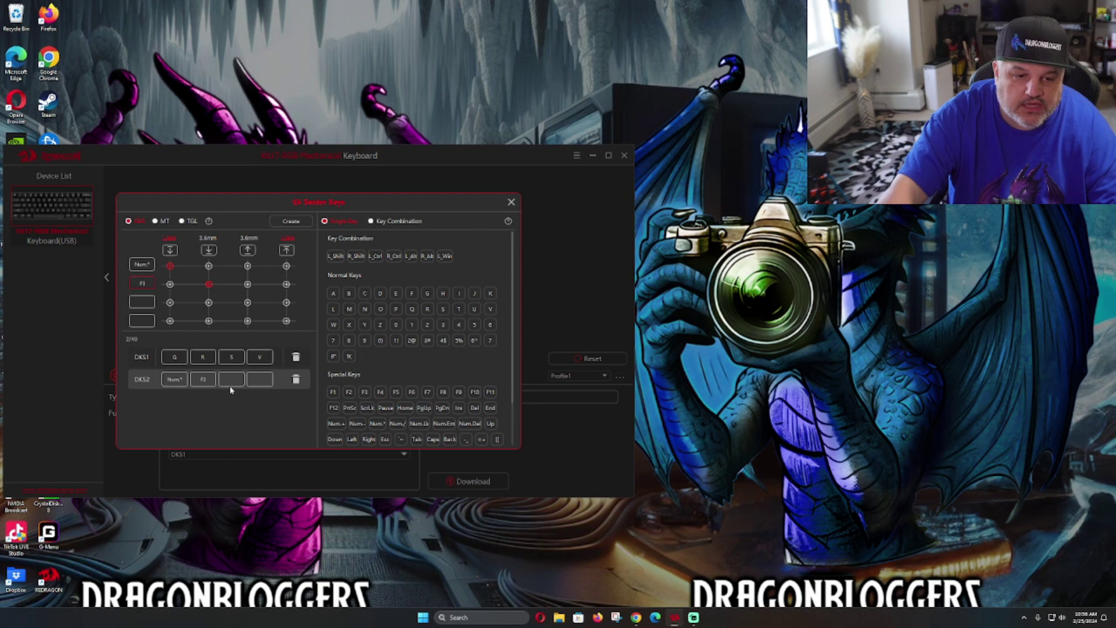
click(295, 380)
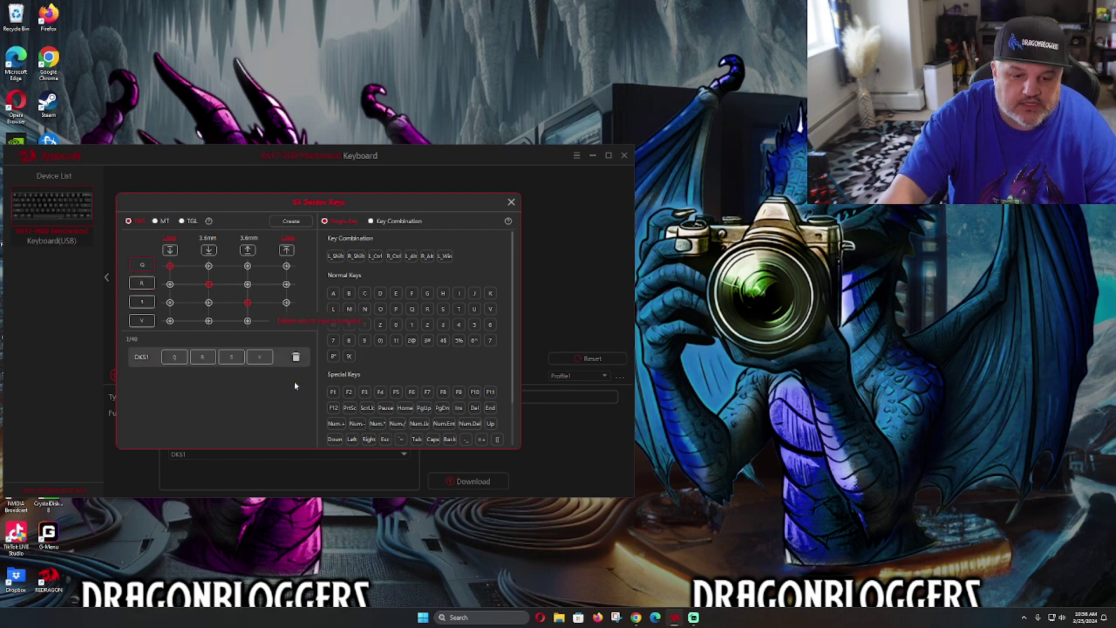
click(290, 221)
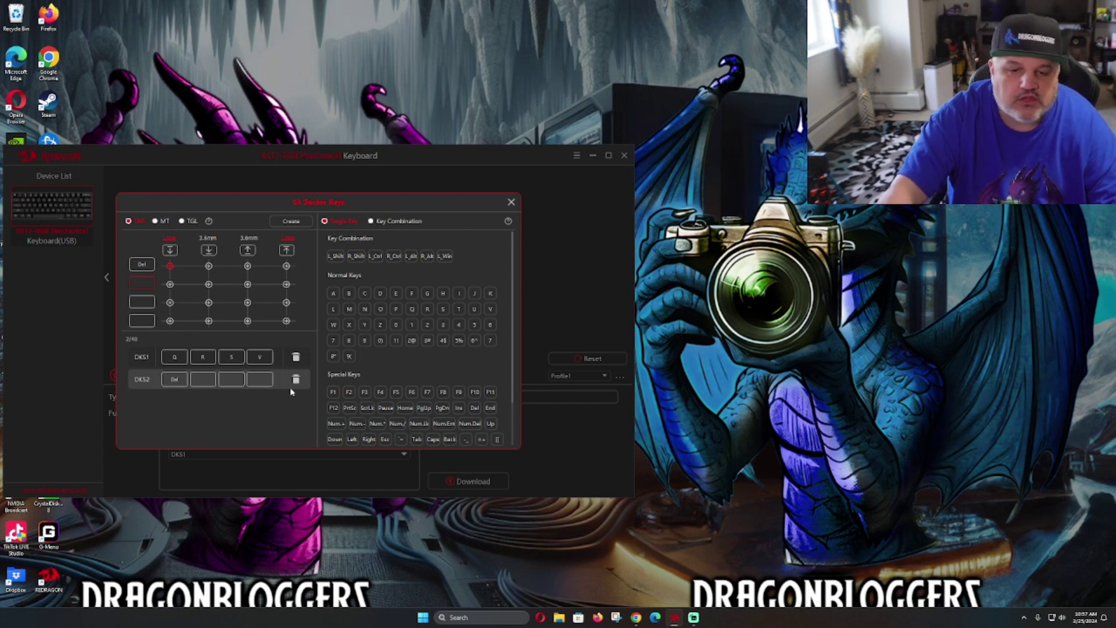
click(295, 379)
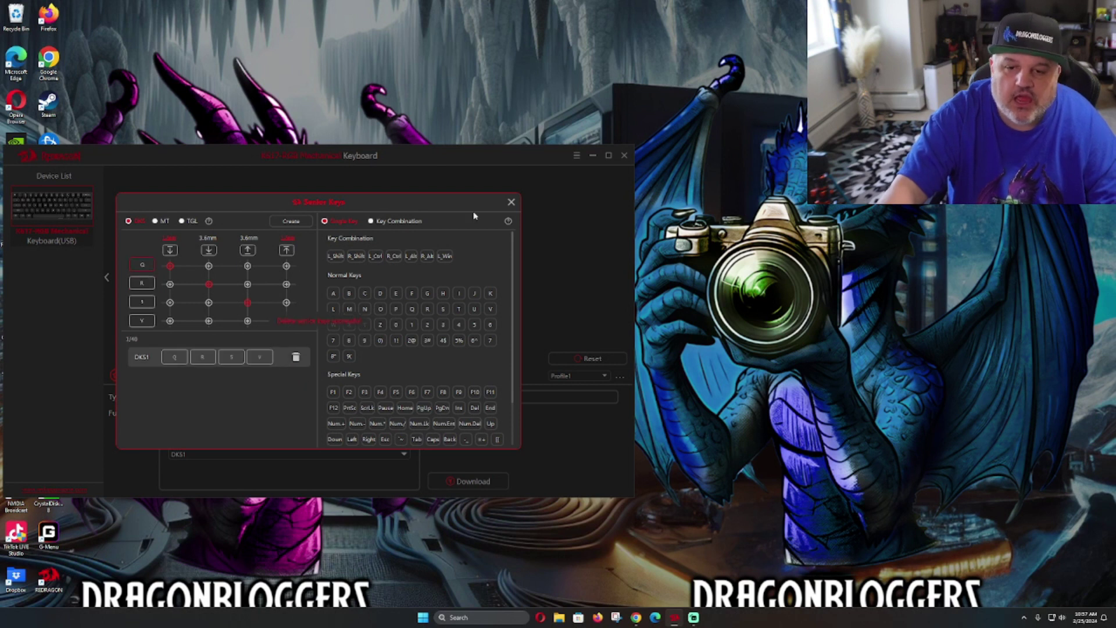
Close the DKS editor, set Tab to Key Combination, and pick a key from the Virtual Keyboard
click(512, 203)
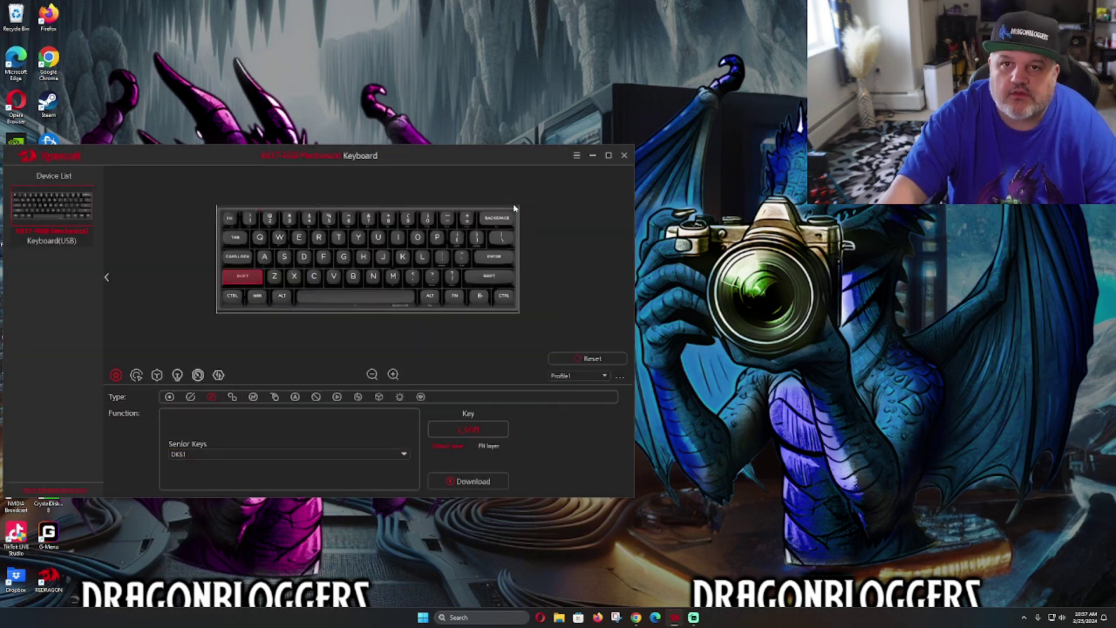
click(231, 397)
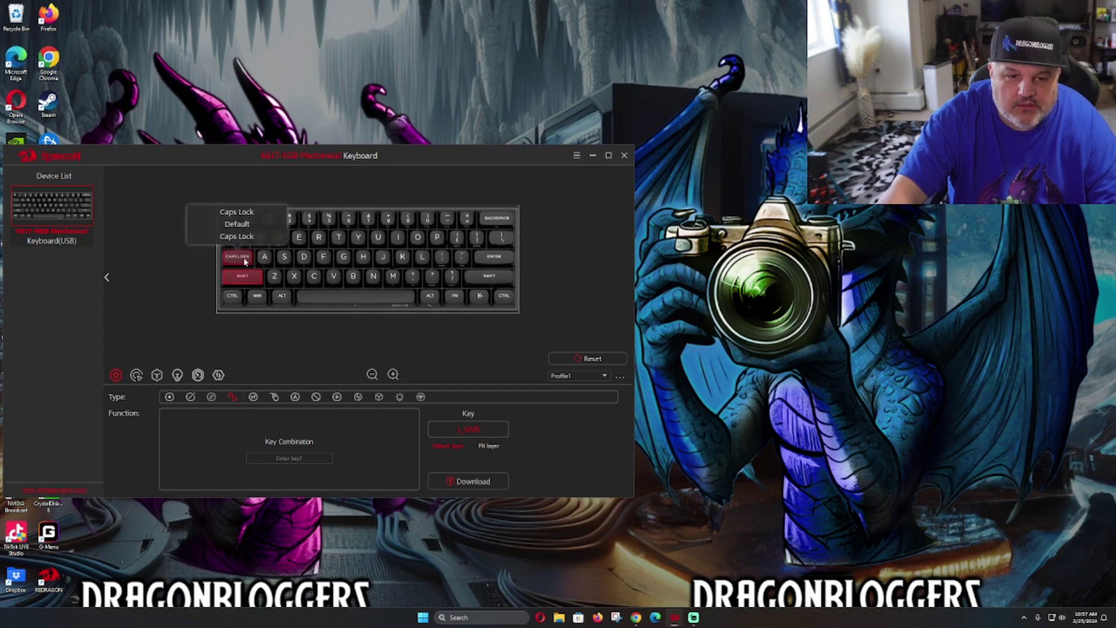
click(235, 240)
click(285, 460)
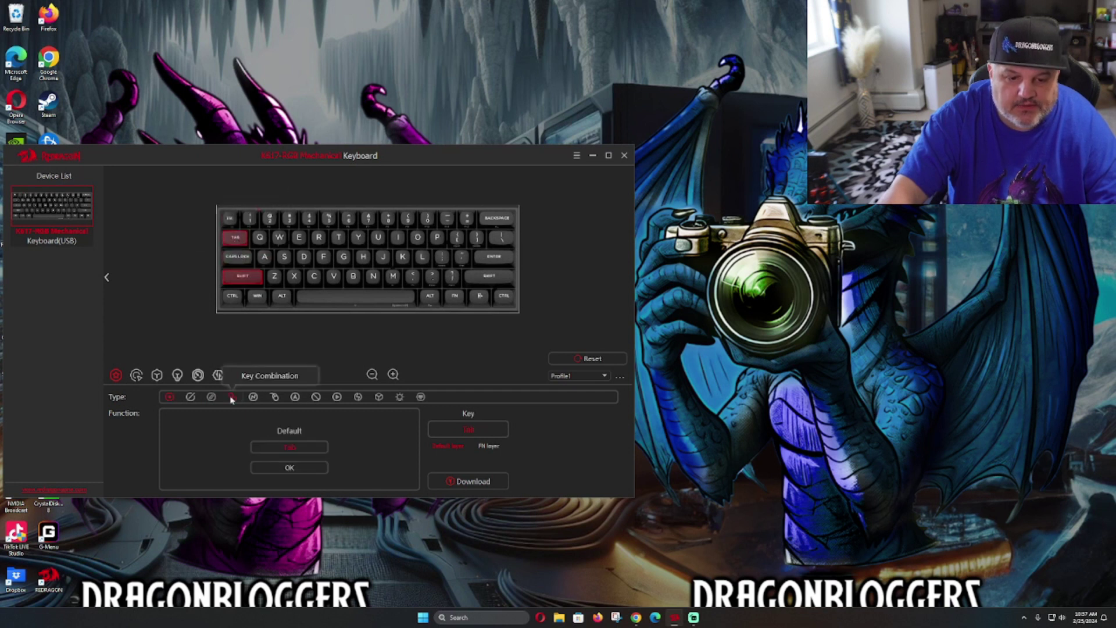
click(310, 469)
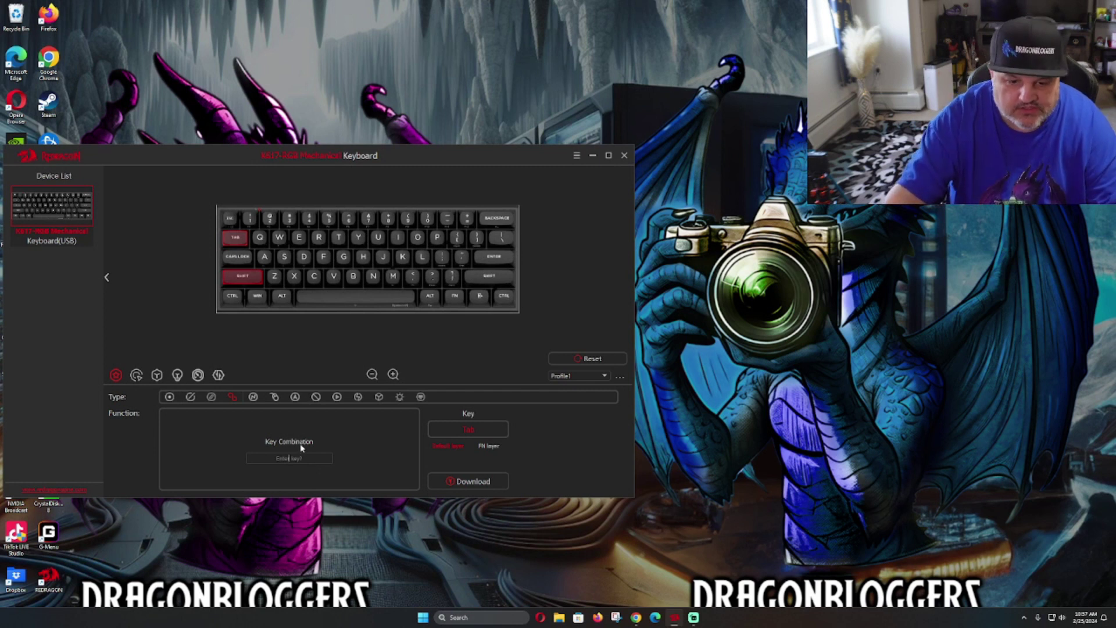
click(289, 458)
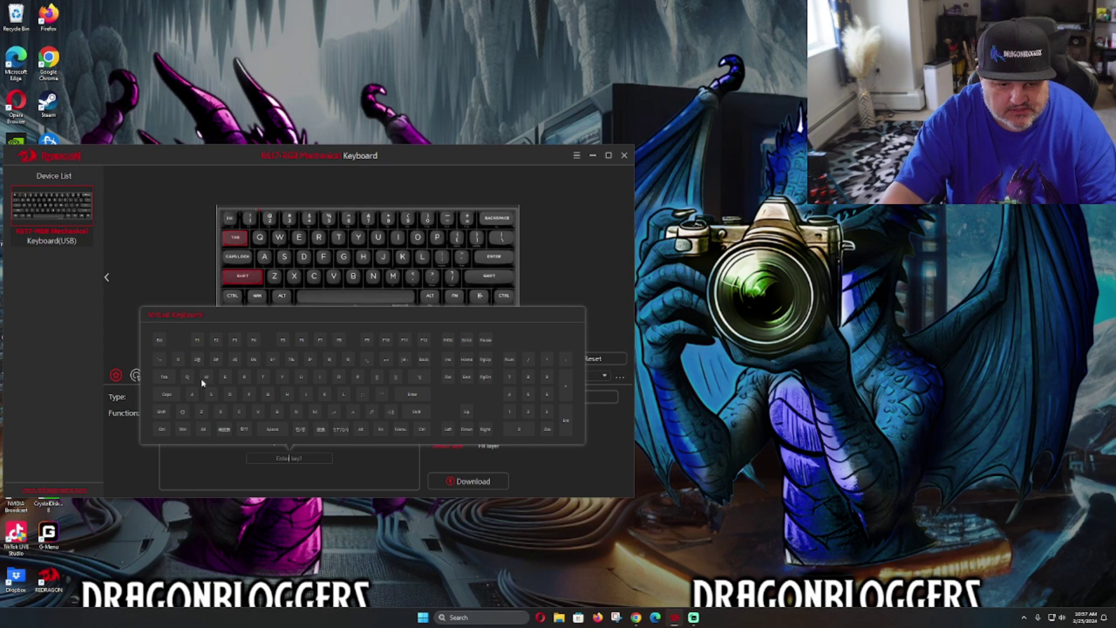
click(287, 458)
click(266, 484)
Download the Tab combination to the keyboard, browse the Macro and Mouse Key types, then select Text
click(472, 481)
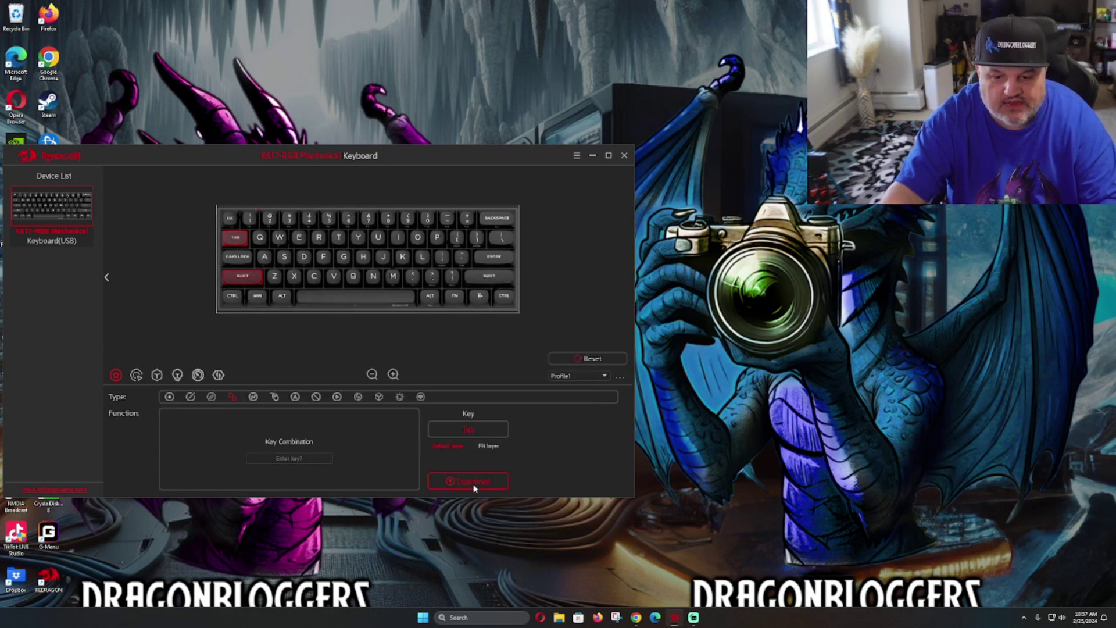
click(253, 397)
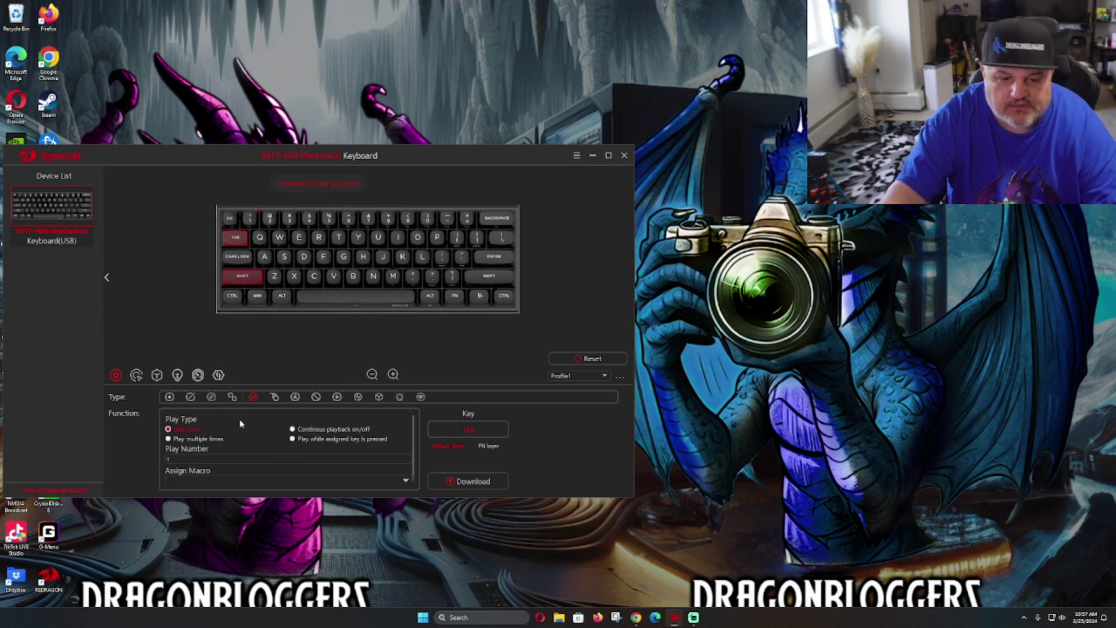
scroll(195, 462, down, 1)
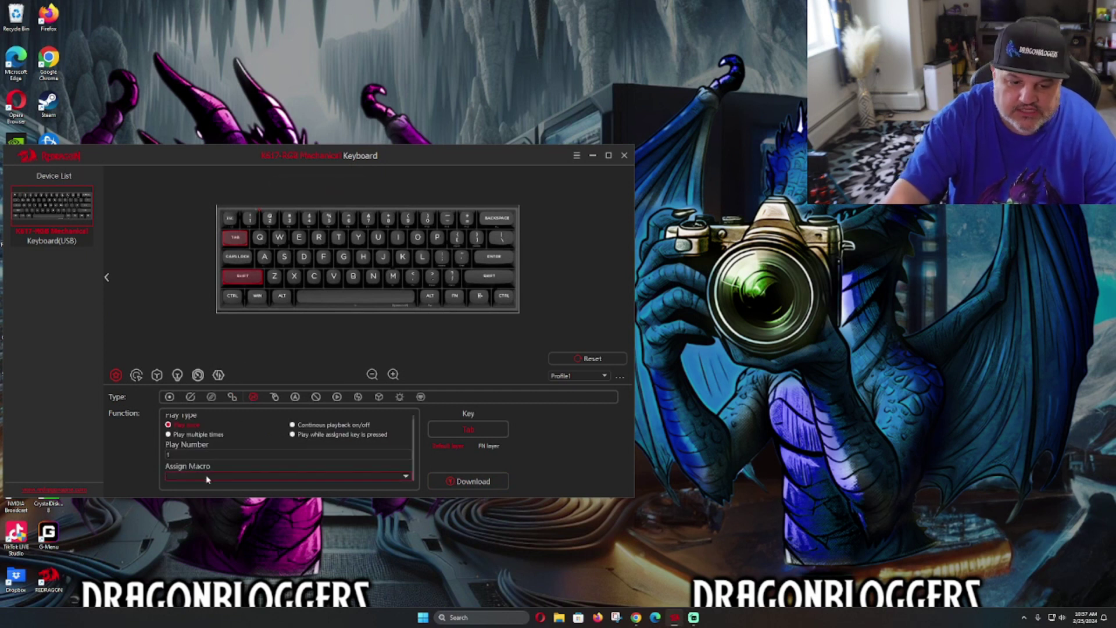
click(275, 397)
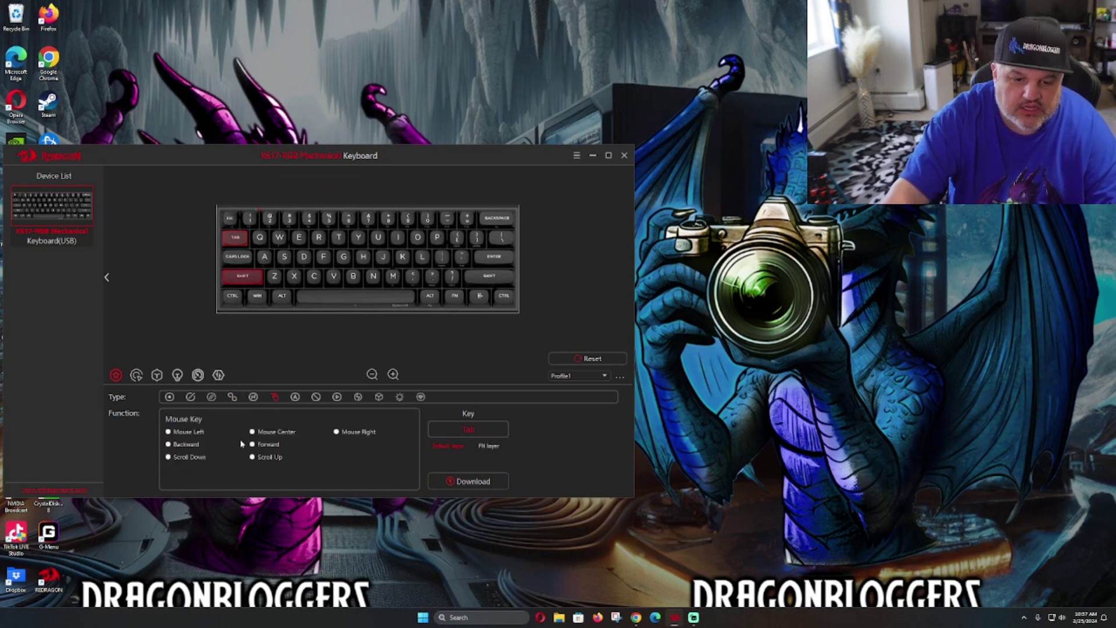
click(295, 397)
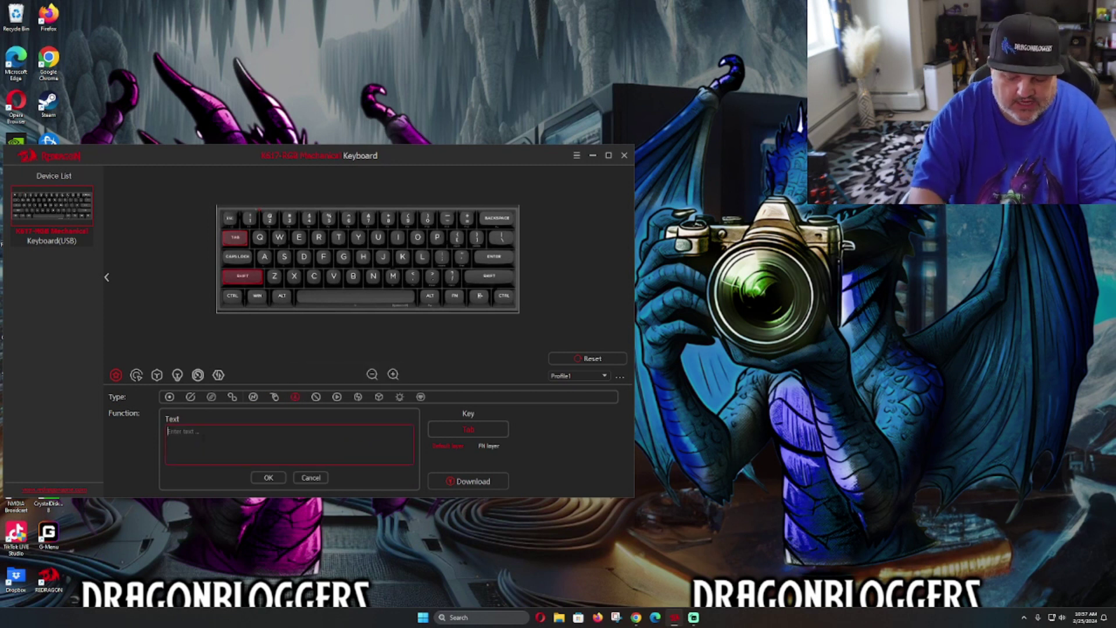
Enter 'dragonblogger' as Tab's text, fixing a typo, and confirm it
click(203, 439)
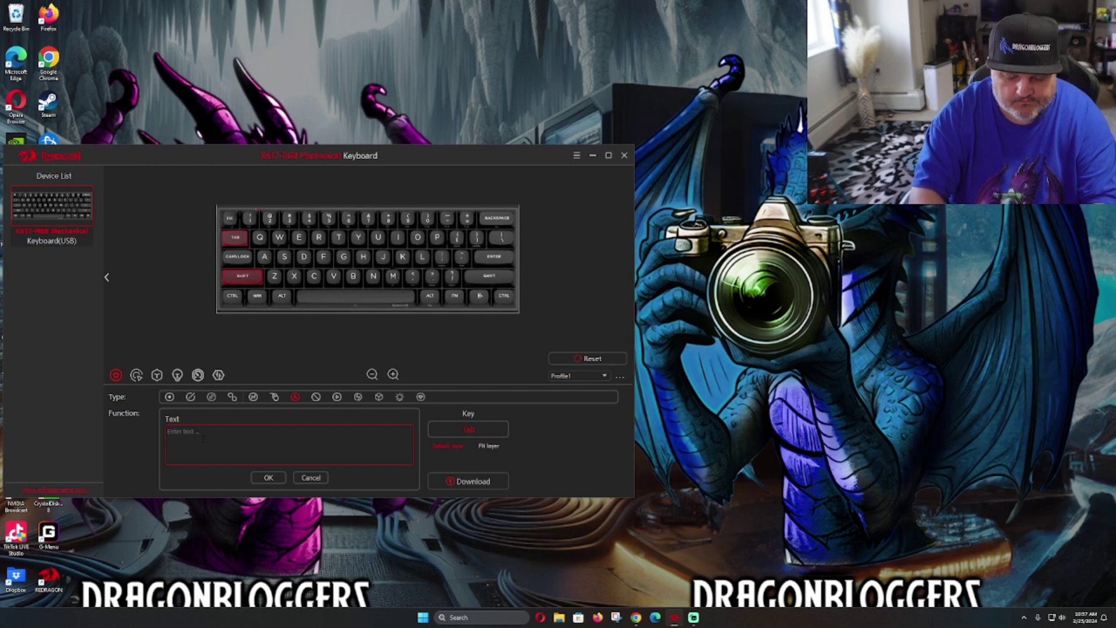
text(friends)
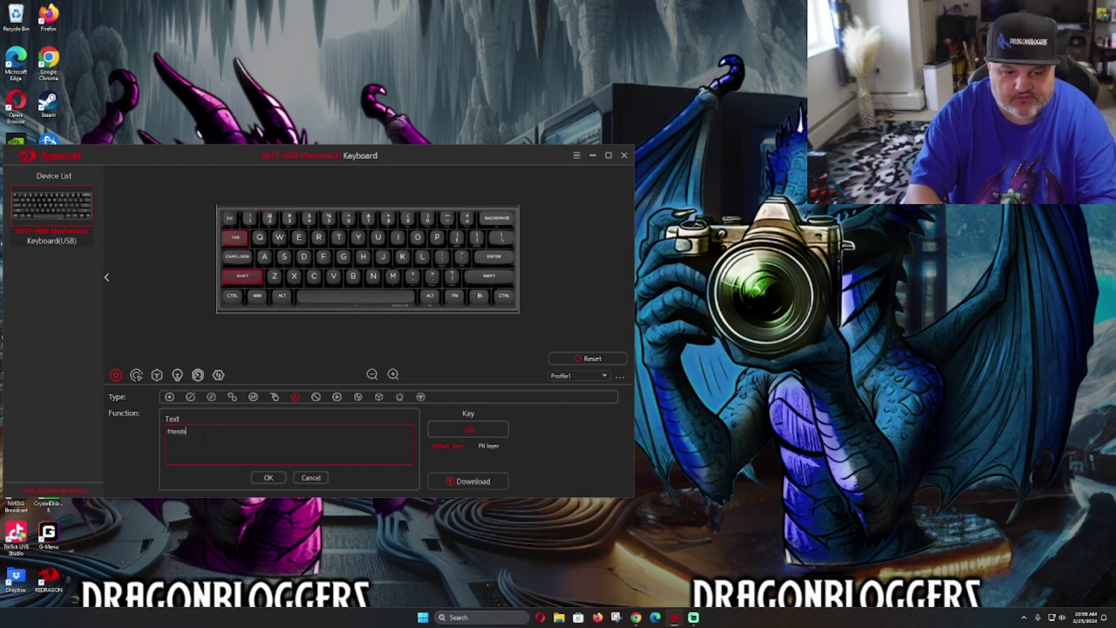
key(BackSpace)
key(BackSpace)
key(BackSpace)
key(BackSpace)
key(BackSpace)
key(BackSpace)
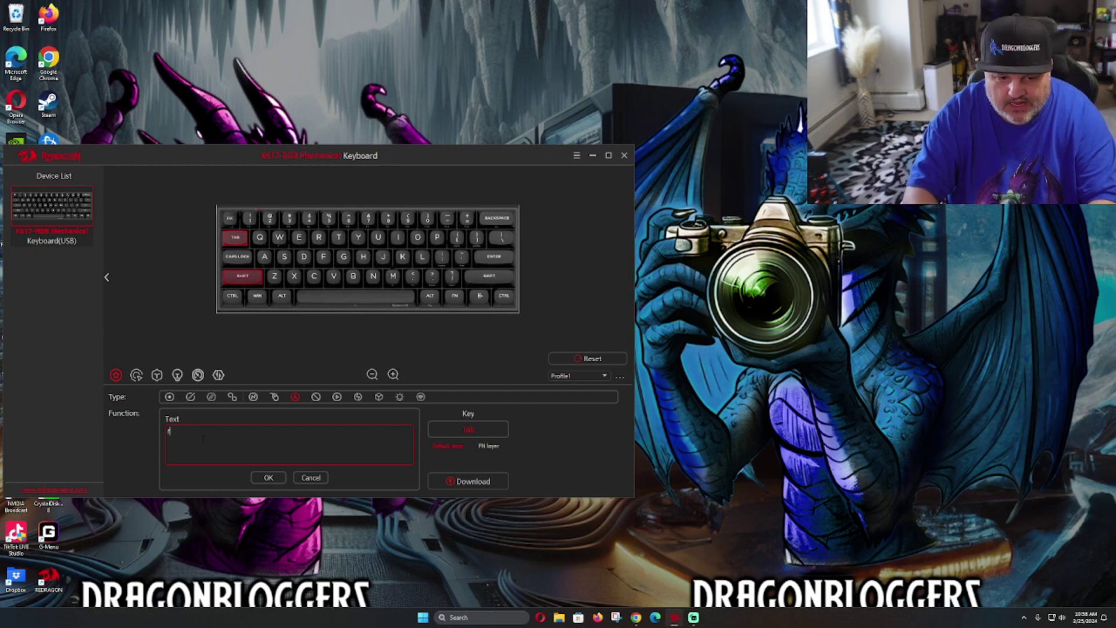
key(BackSpace)
text(dragon)
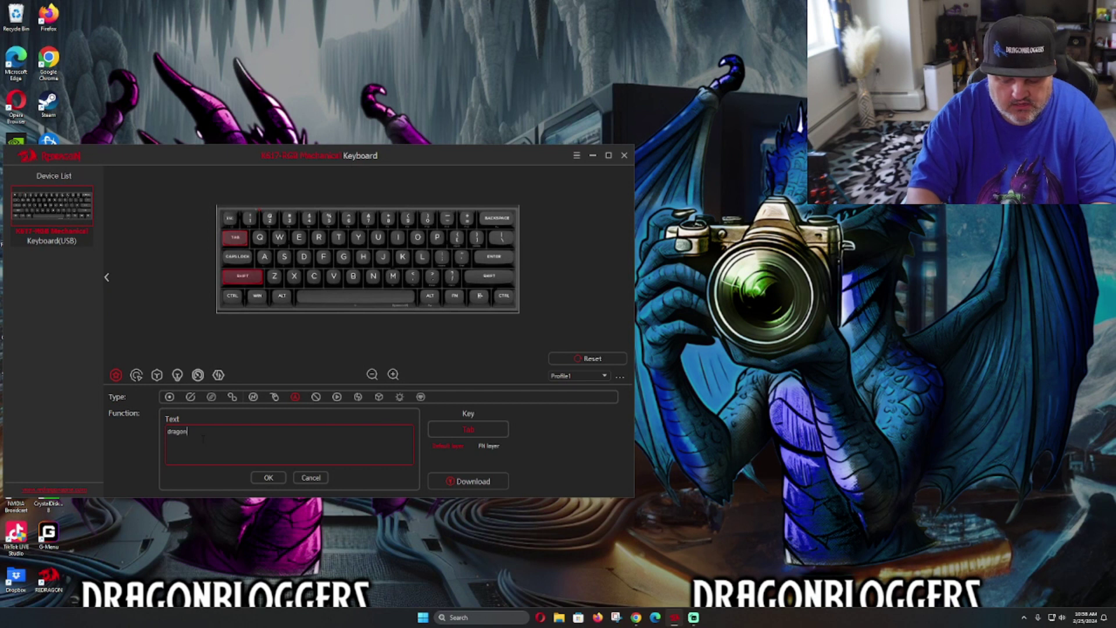
text(blogger)
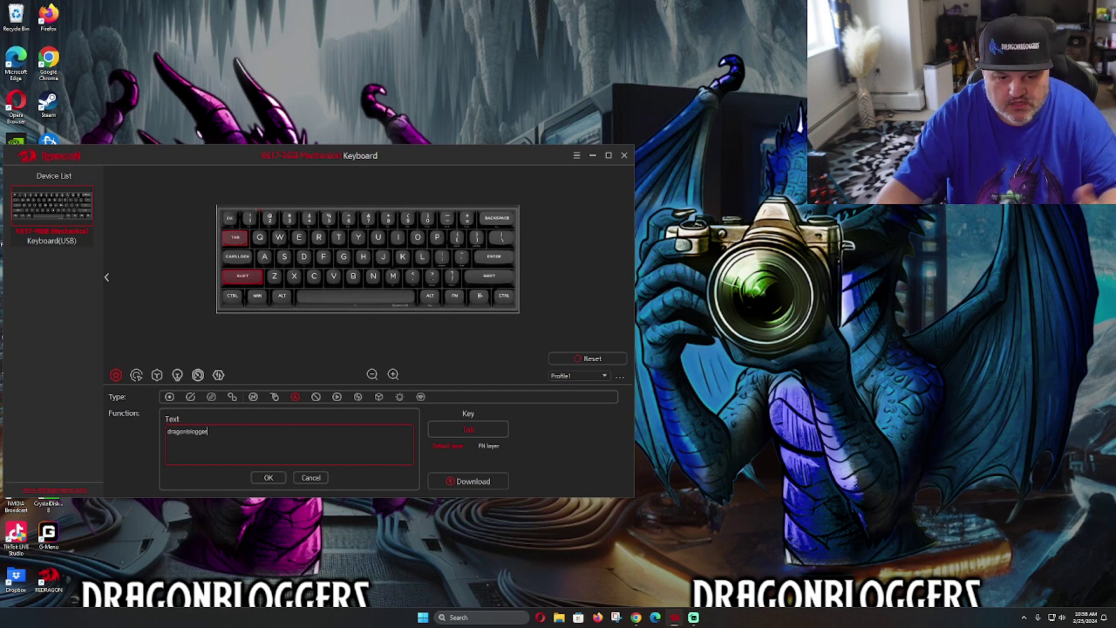
click(256, 476)
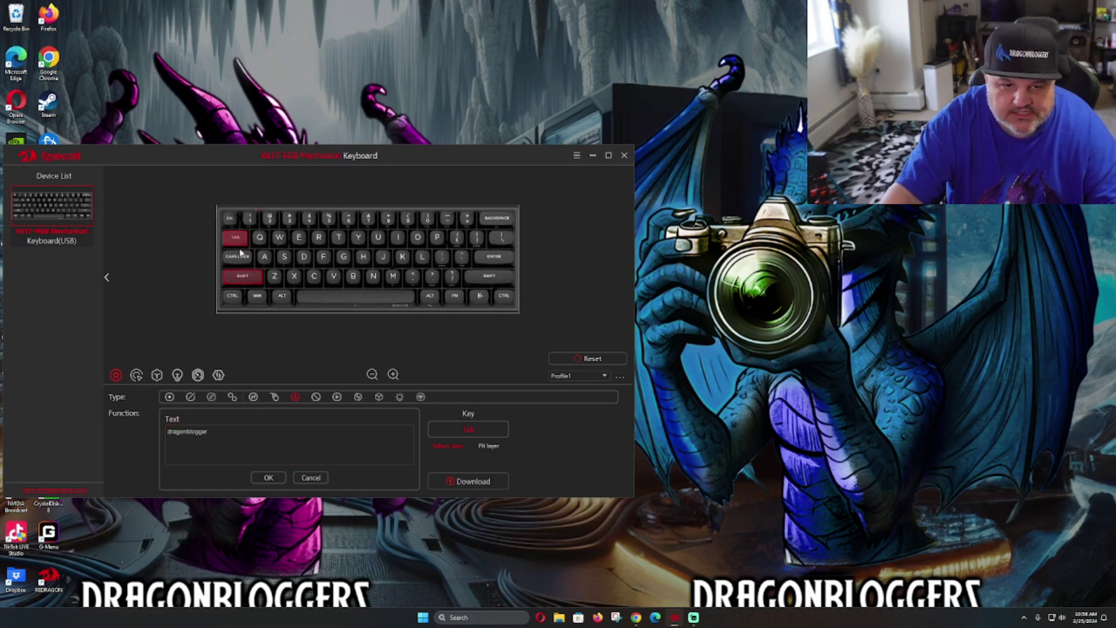
Test Tab in a new Notepad note, which types 'dragonblogger', then close it unsaved
mouse_move(237, 242)
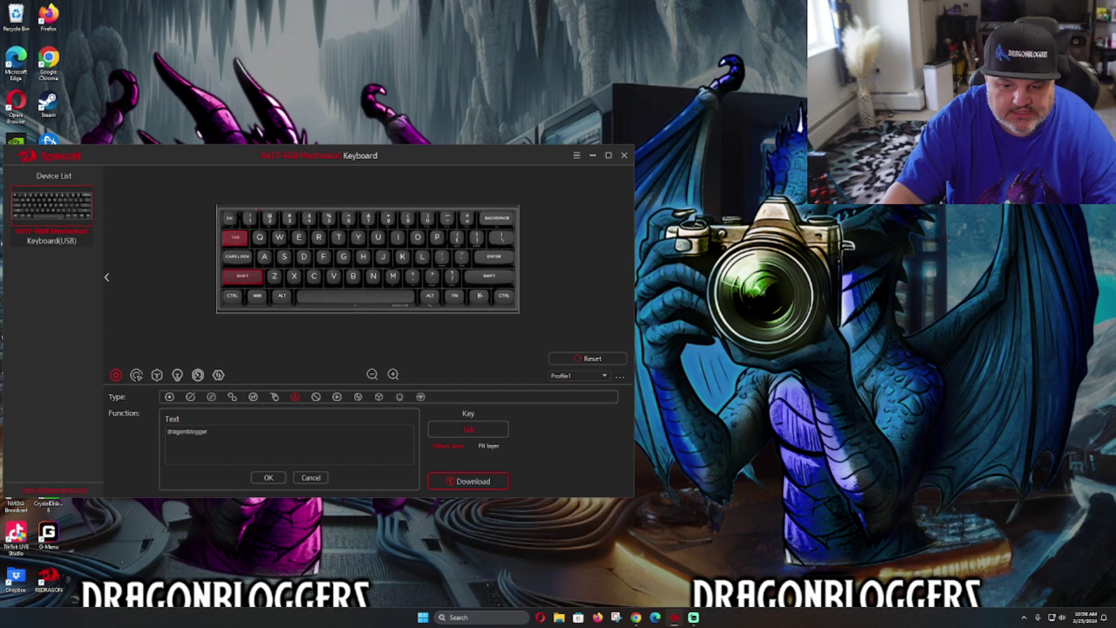
click(423, 617)
click(538, 372)
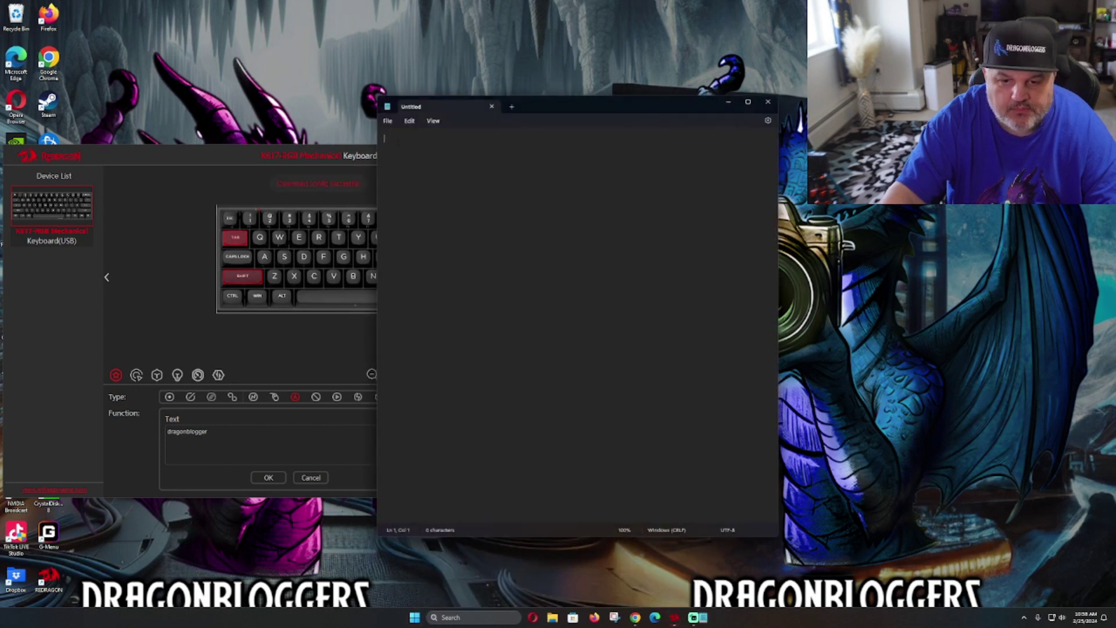
text(dragonblogger)
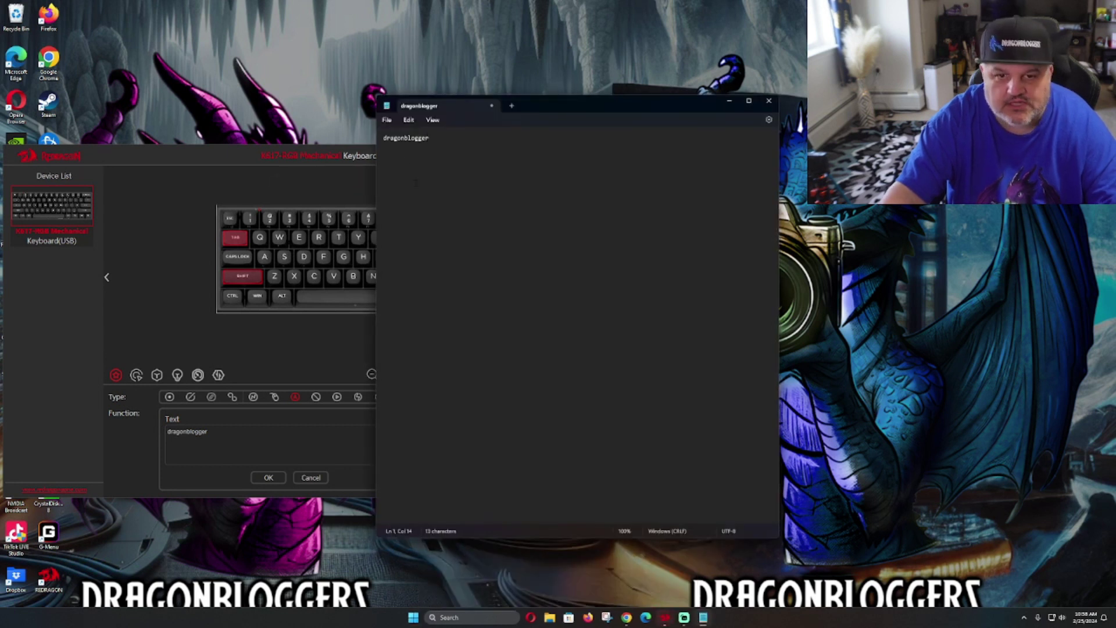
click(769, 102)
Close Notepad without saving, then preview Tab's Disable, Multimedia, Launch Application, Keyboard Light and Key Config functions
click(573, 341)
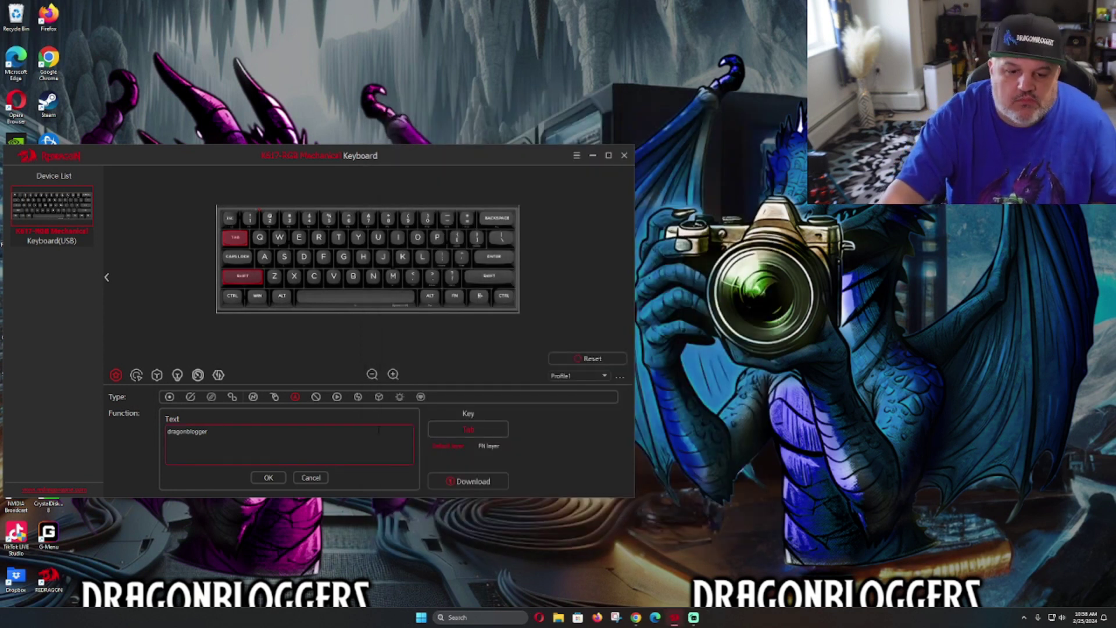
click(316, 396)
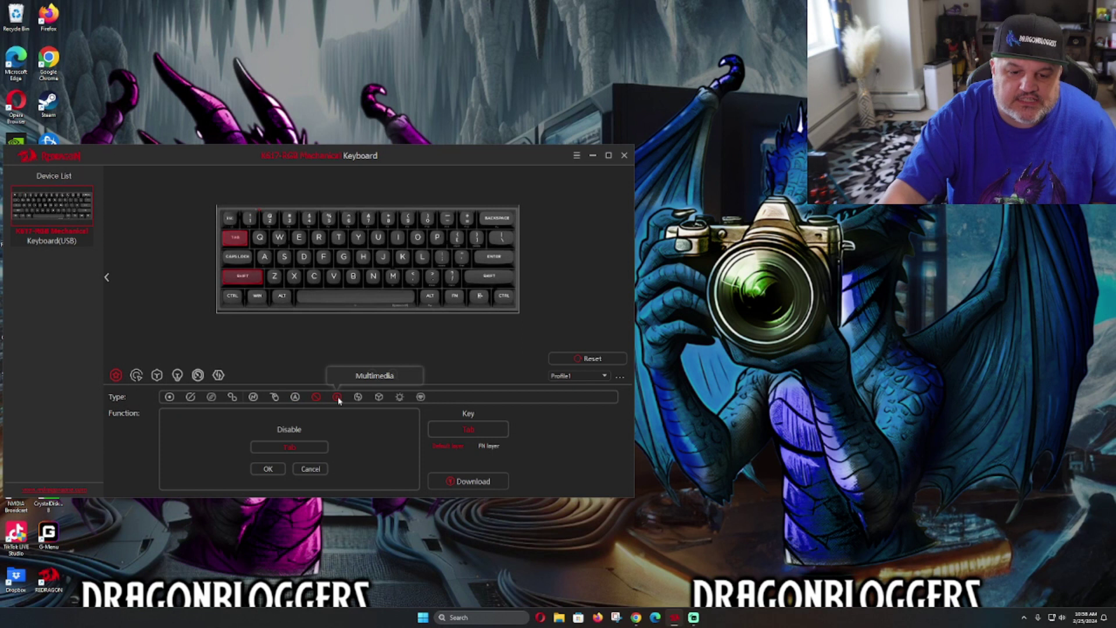
click(338, 399)
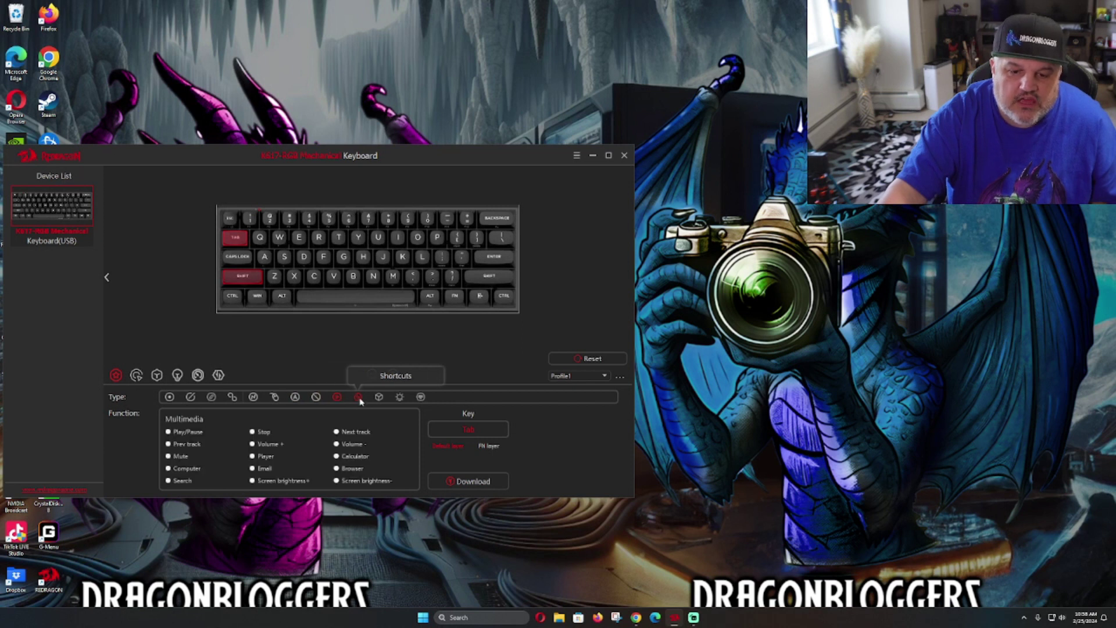
click(379, 398)
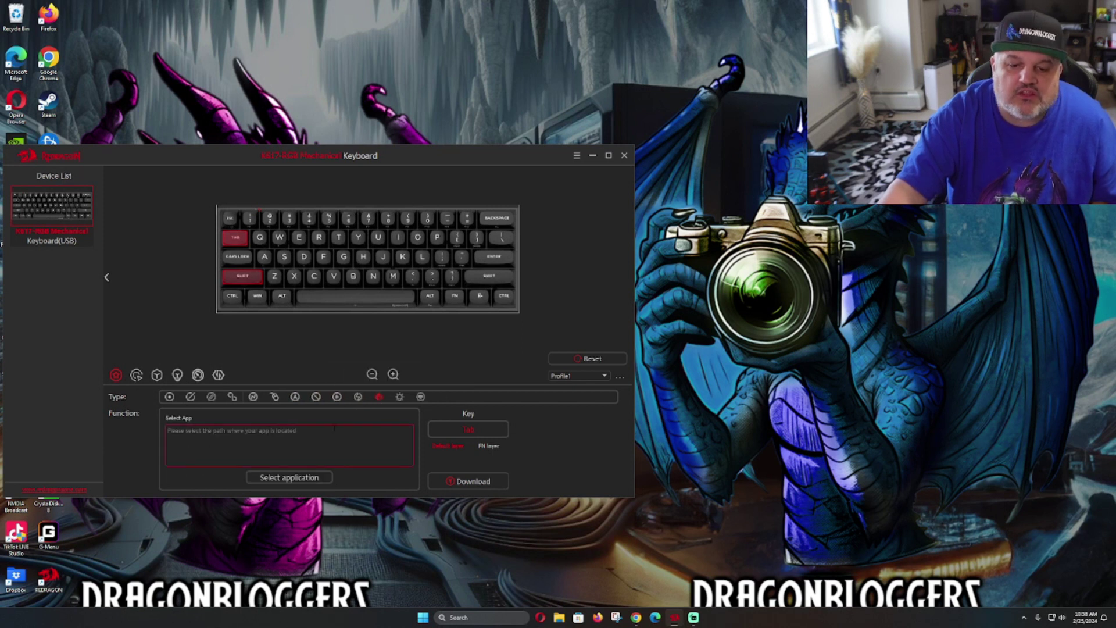
click(399, 398)
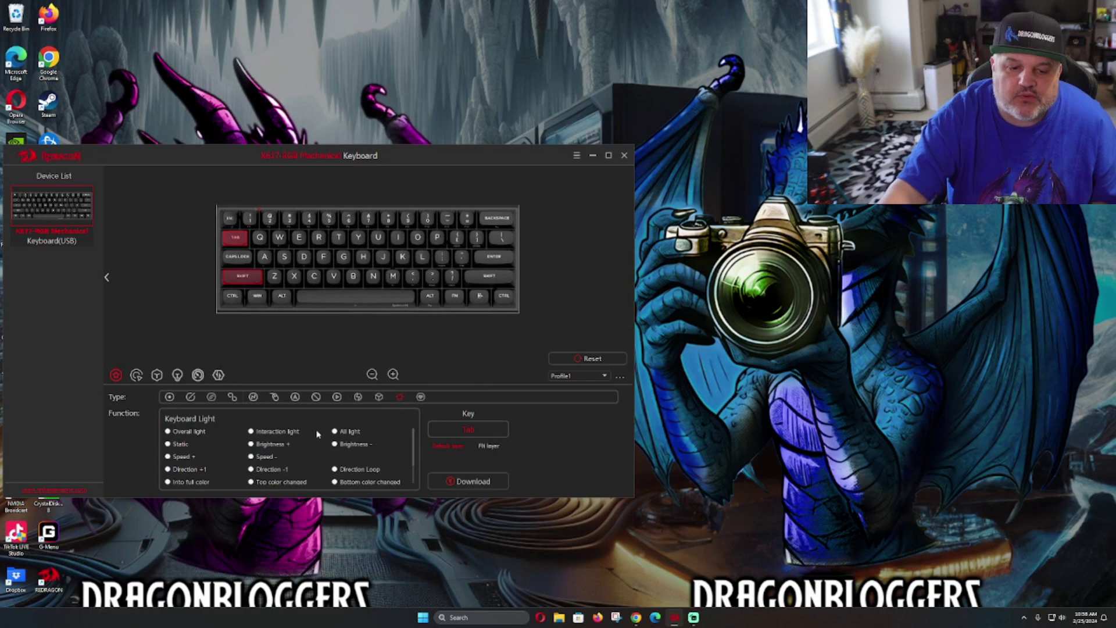
scroll(279, 459, down, 1)
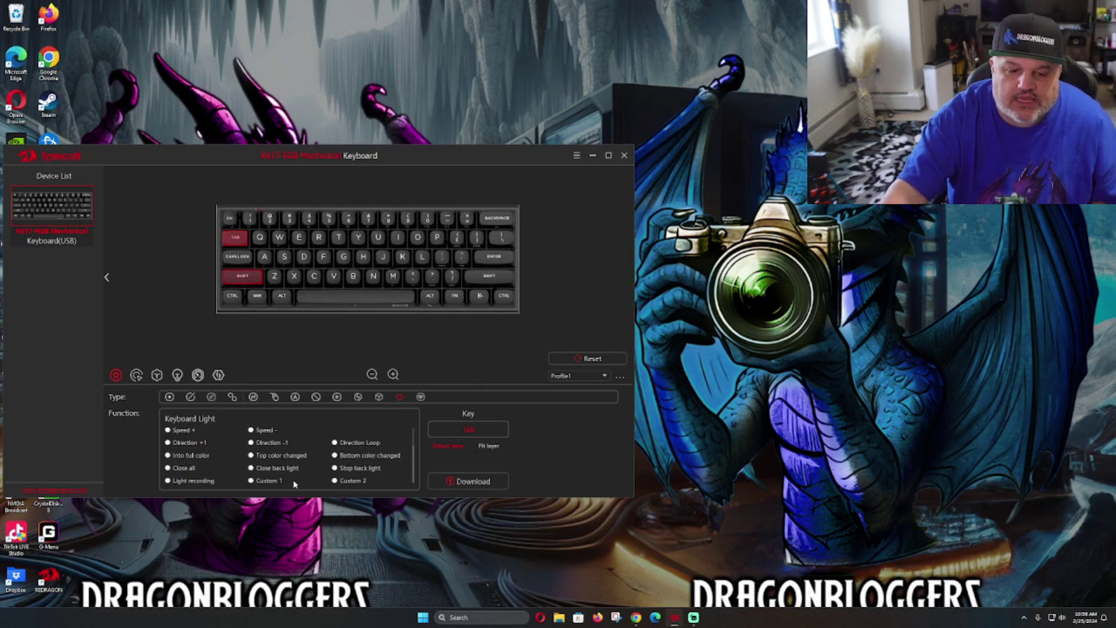
click(422, 397)
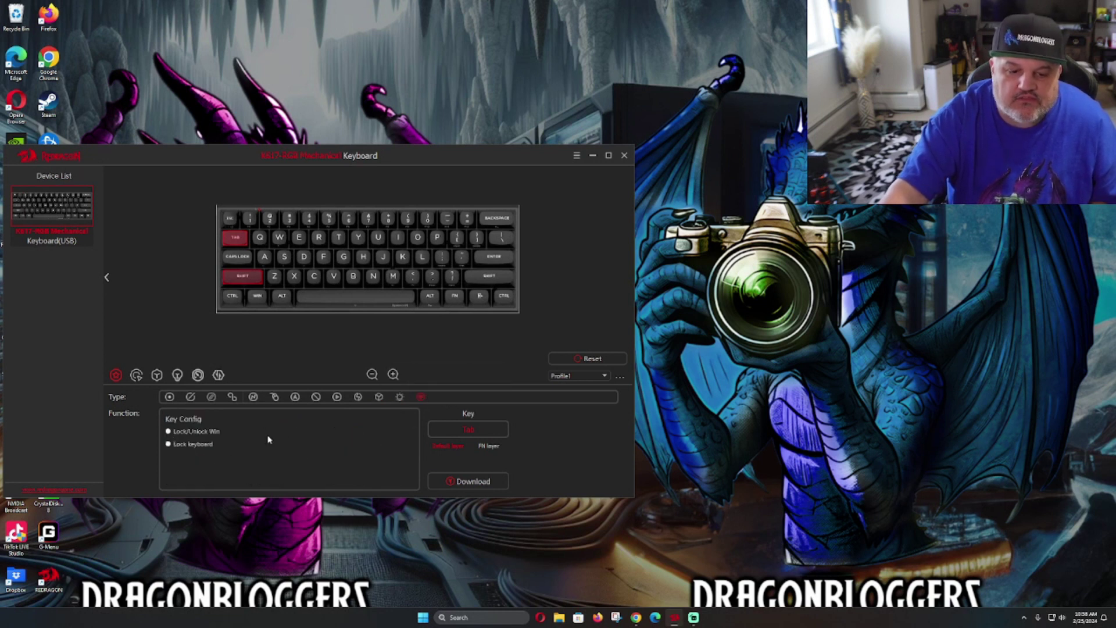
Reset the current profile and confirm, returning Tab and left Shift to NULL
click(598, 360)
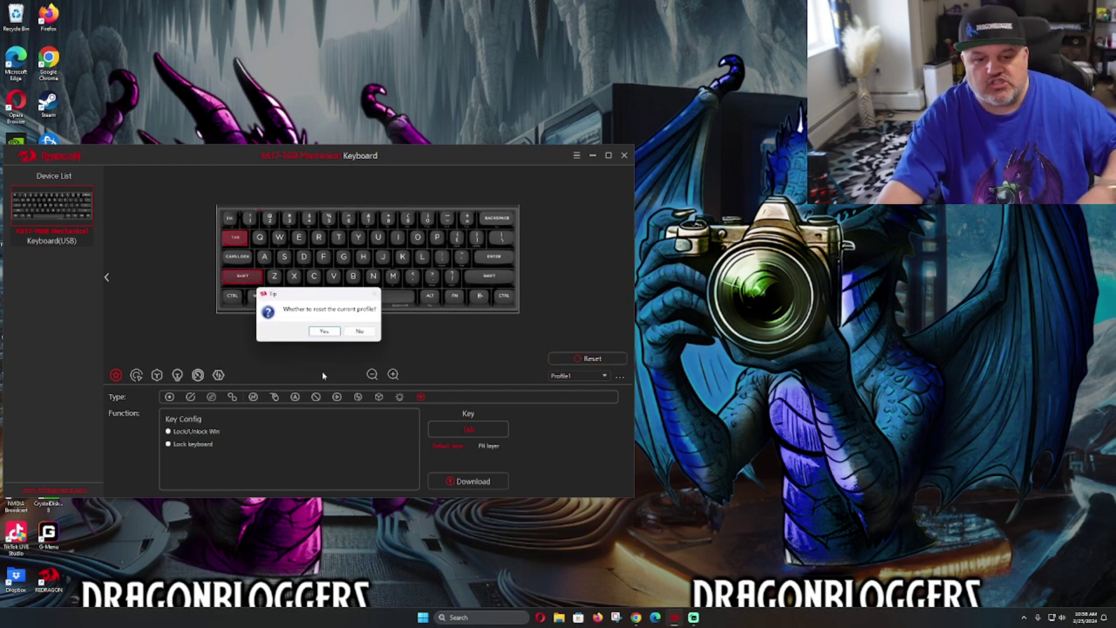
click(324, 332)
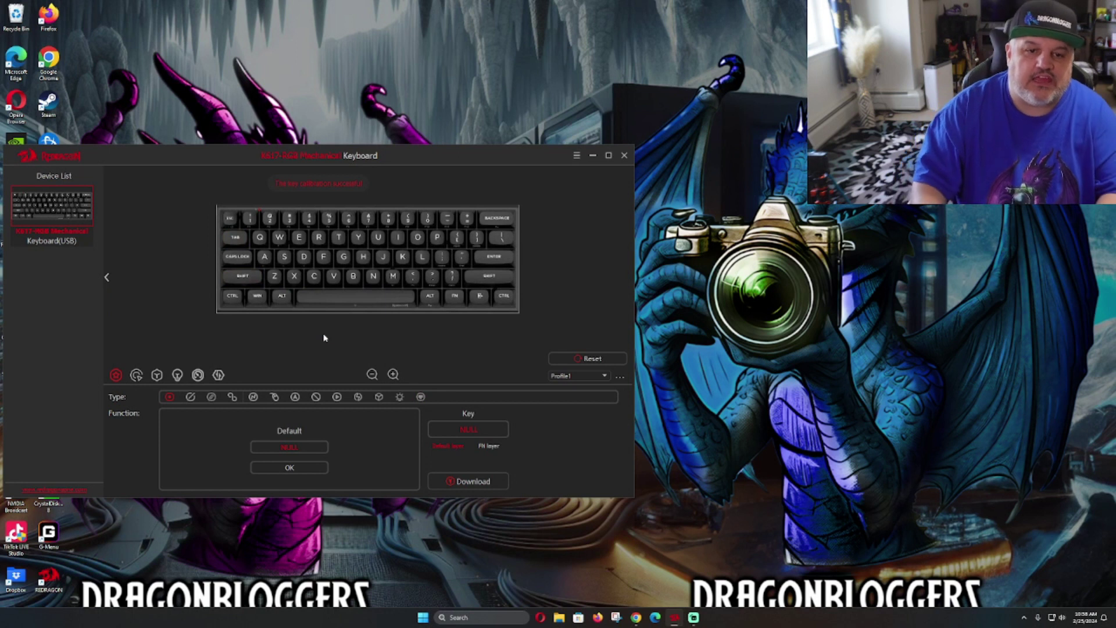